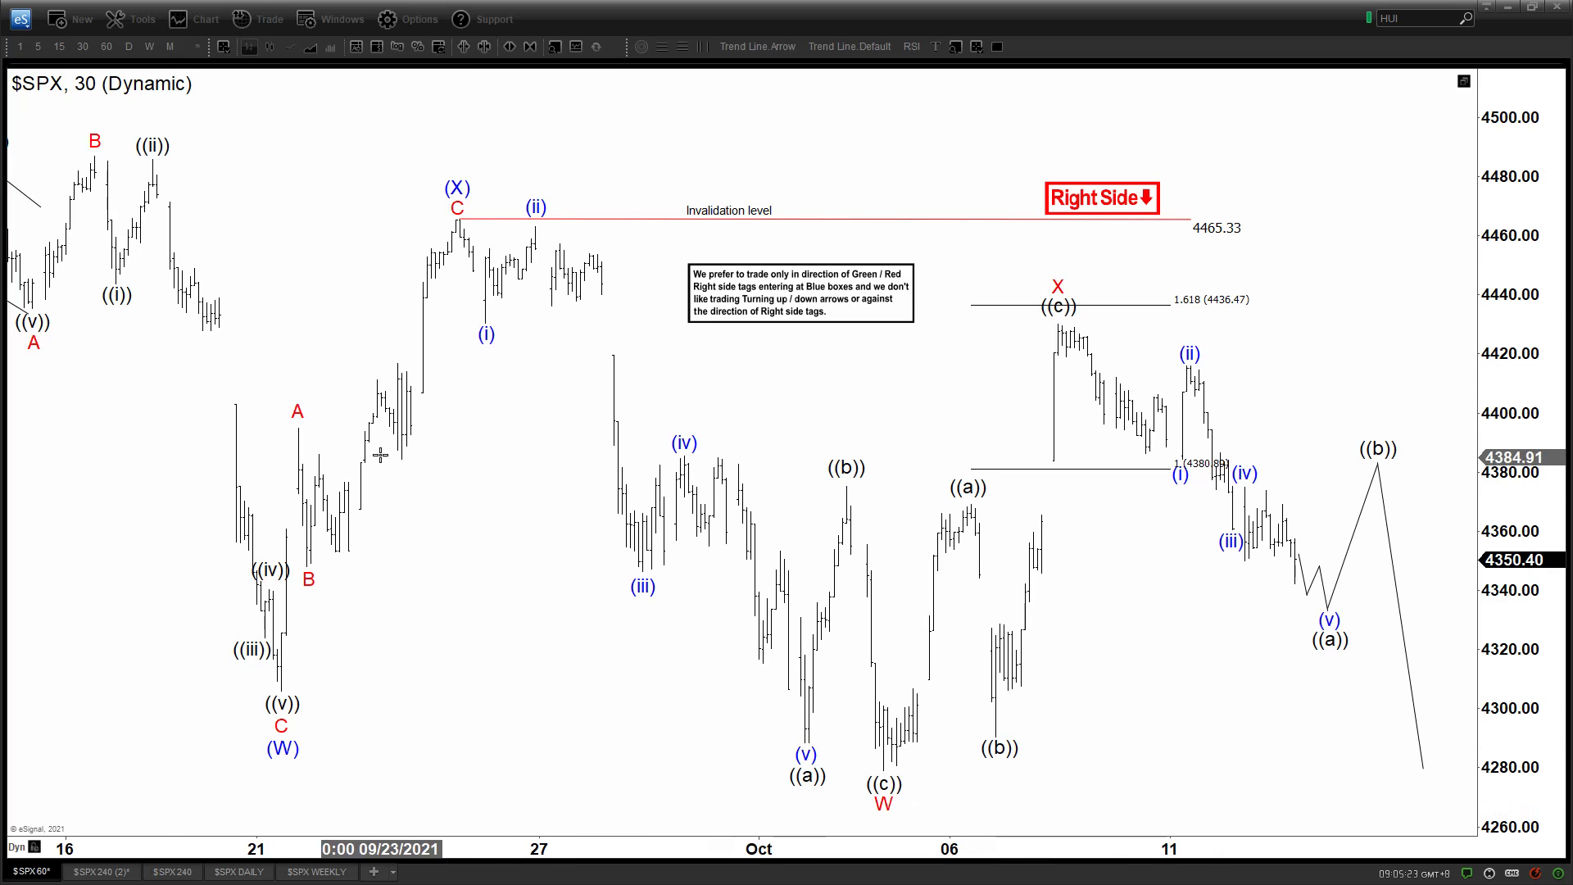
# Sketch a trial arrow beside the (W) low on the 30-minute chart and cancel it.
pyautogui.click(747, 77)
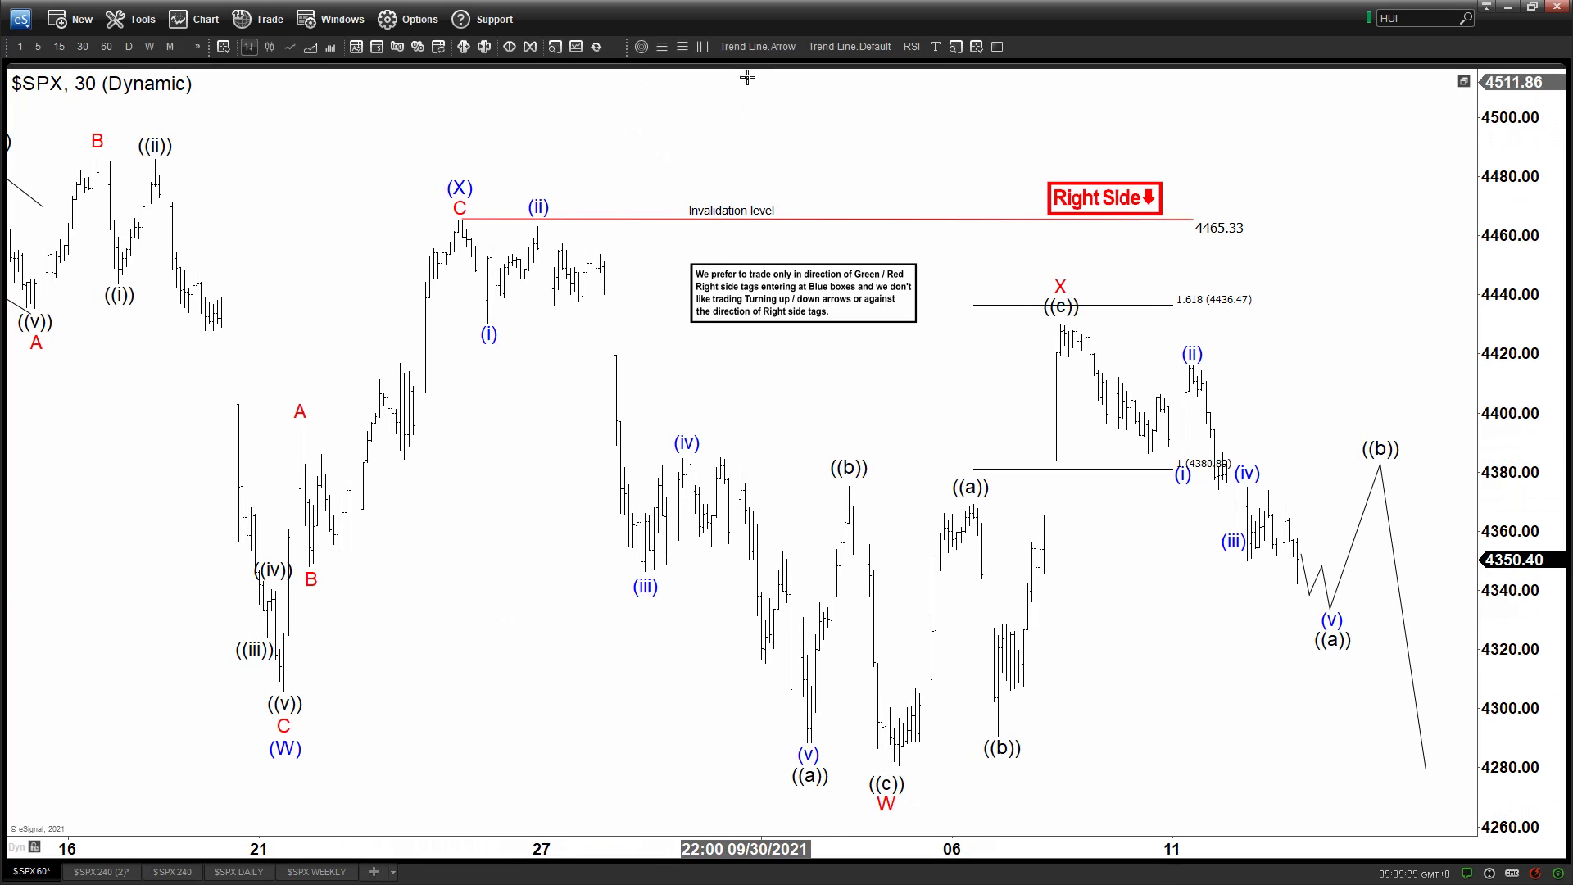
pyautogui.click(757, 47)
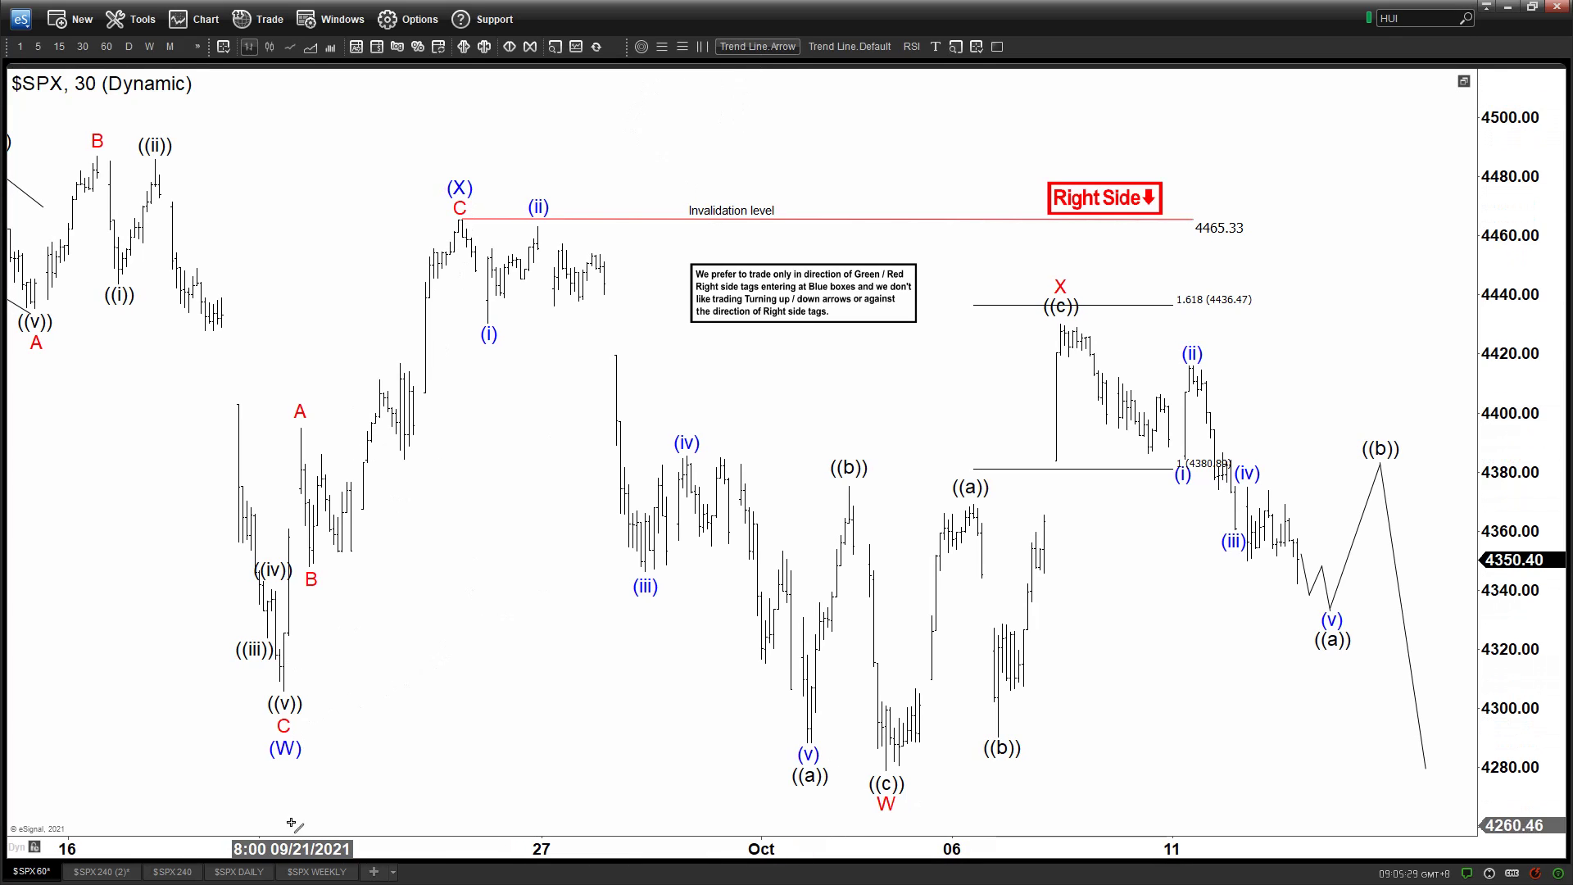
pyautogui.moveTo(342, 732); pyautogui.dragTo(307, 742)
pyautogui.press('Escape')
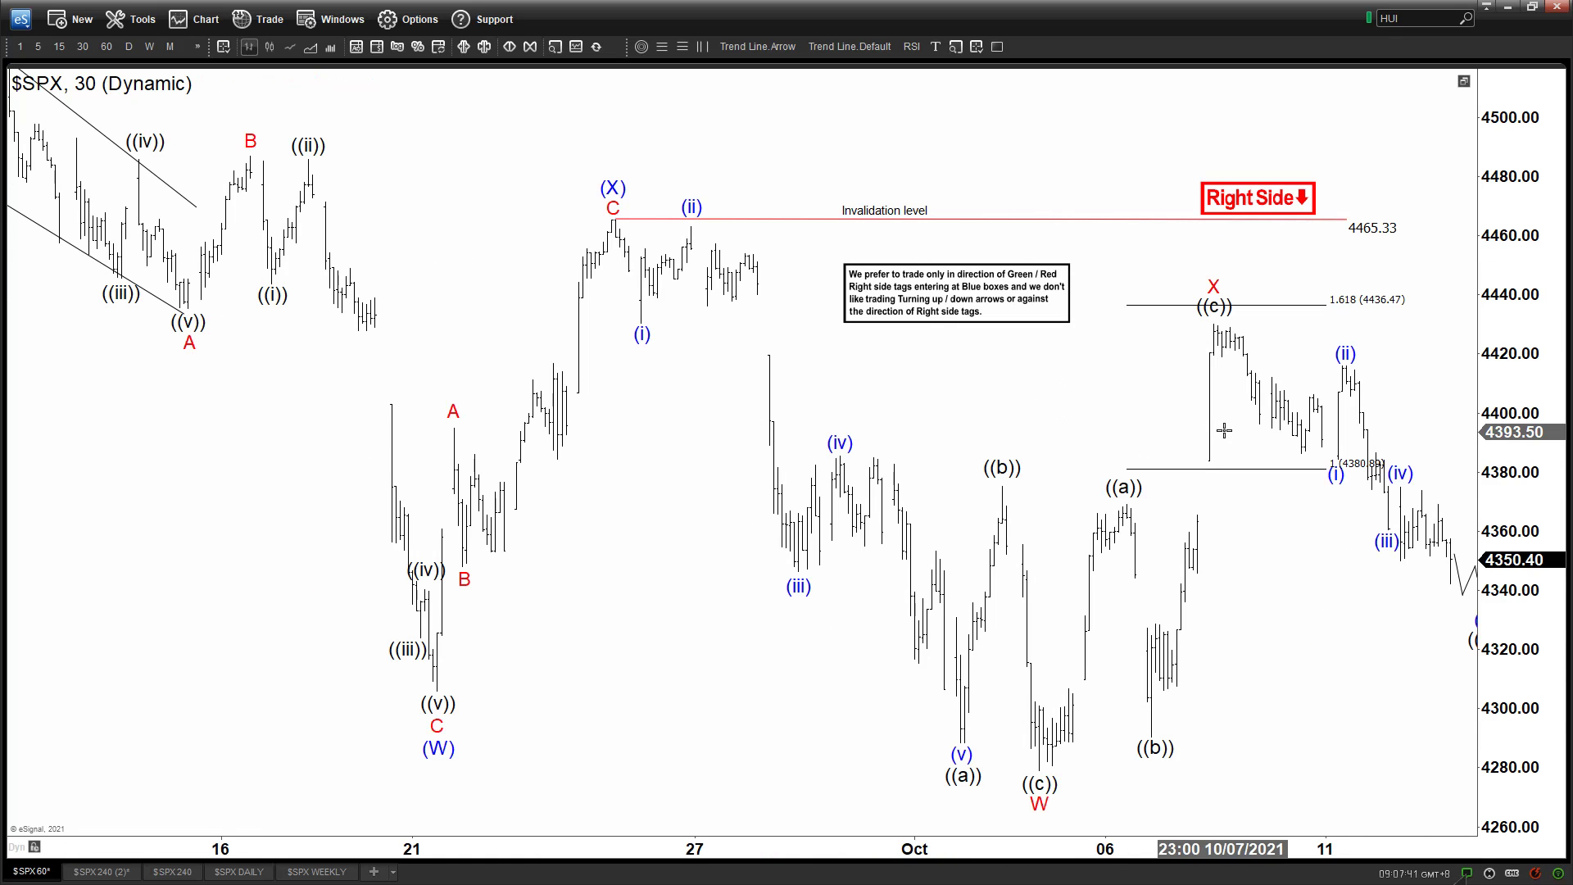
# Pan to the projected path, discard a trial arrow, select the C label, then show the 240-minute chart.
pyautogui.moveTo(1306, 597); pyautogui.dragTo(960, 600)
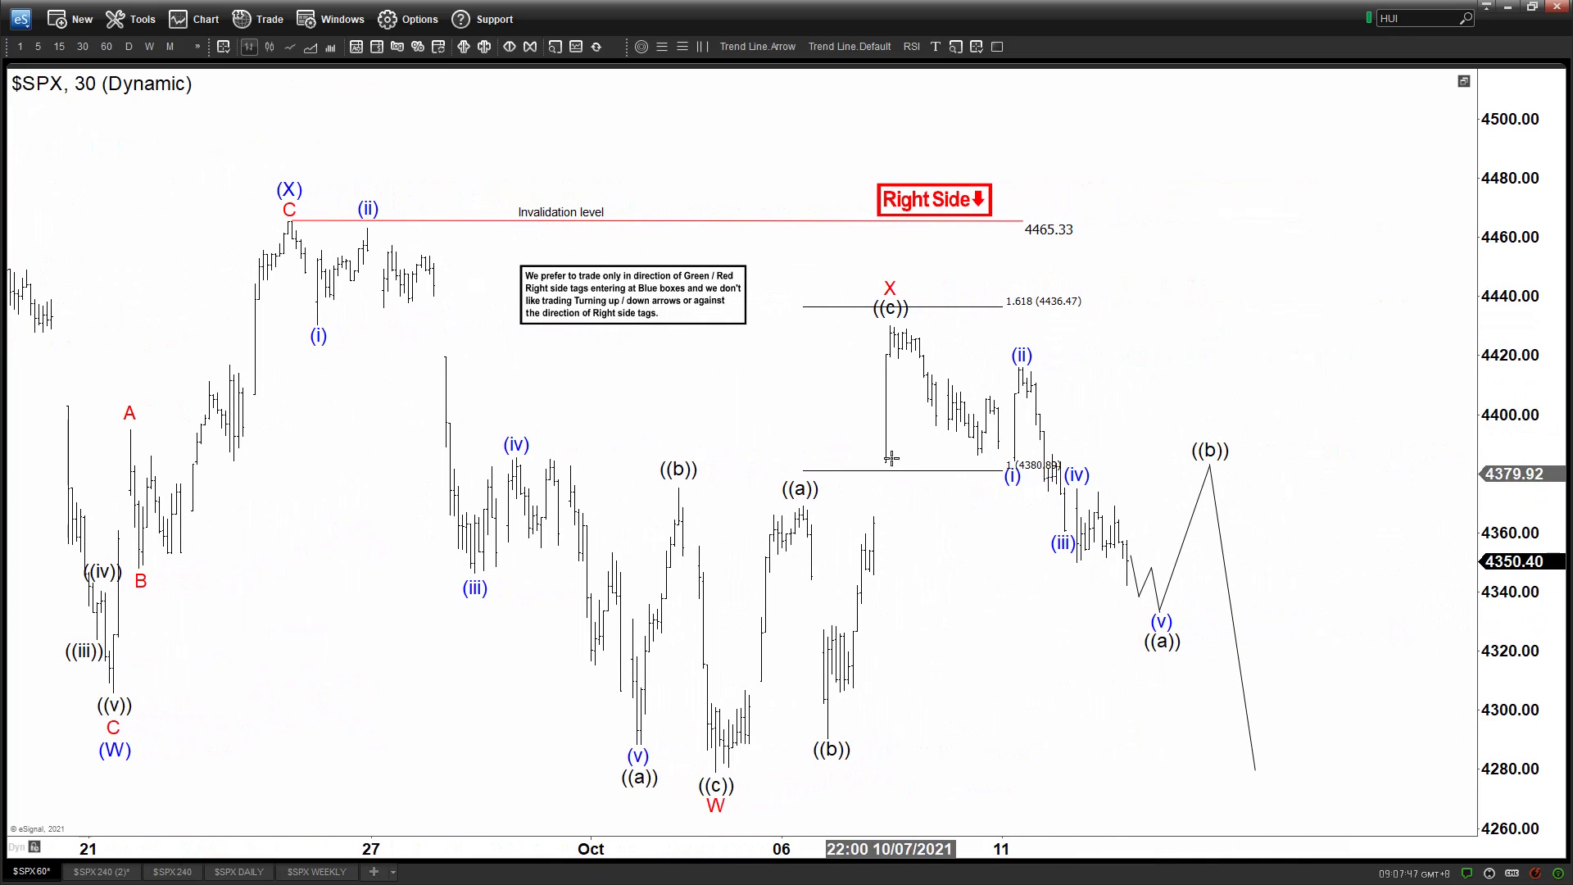
pyautogui.moveTo(973, 573); pyautogui.dragTo(1046, 580)
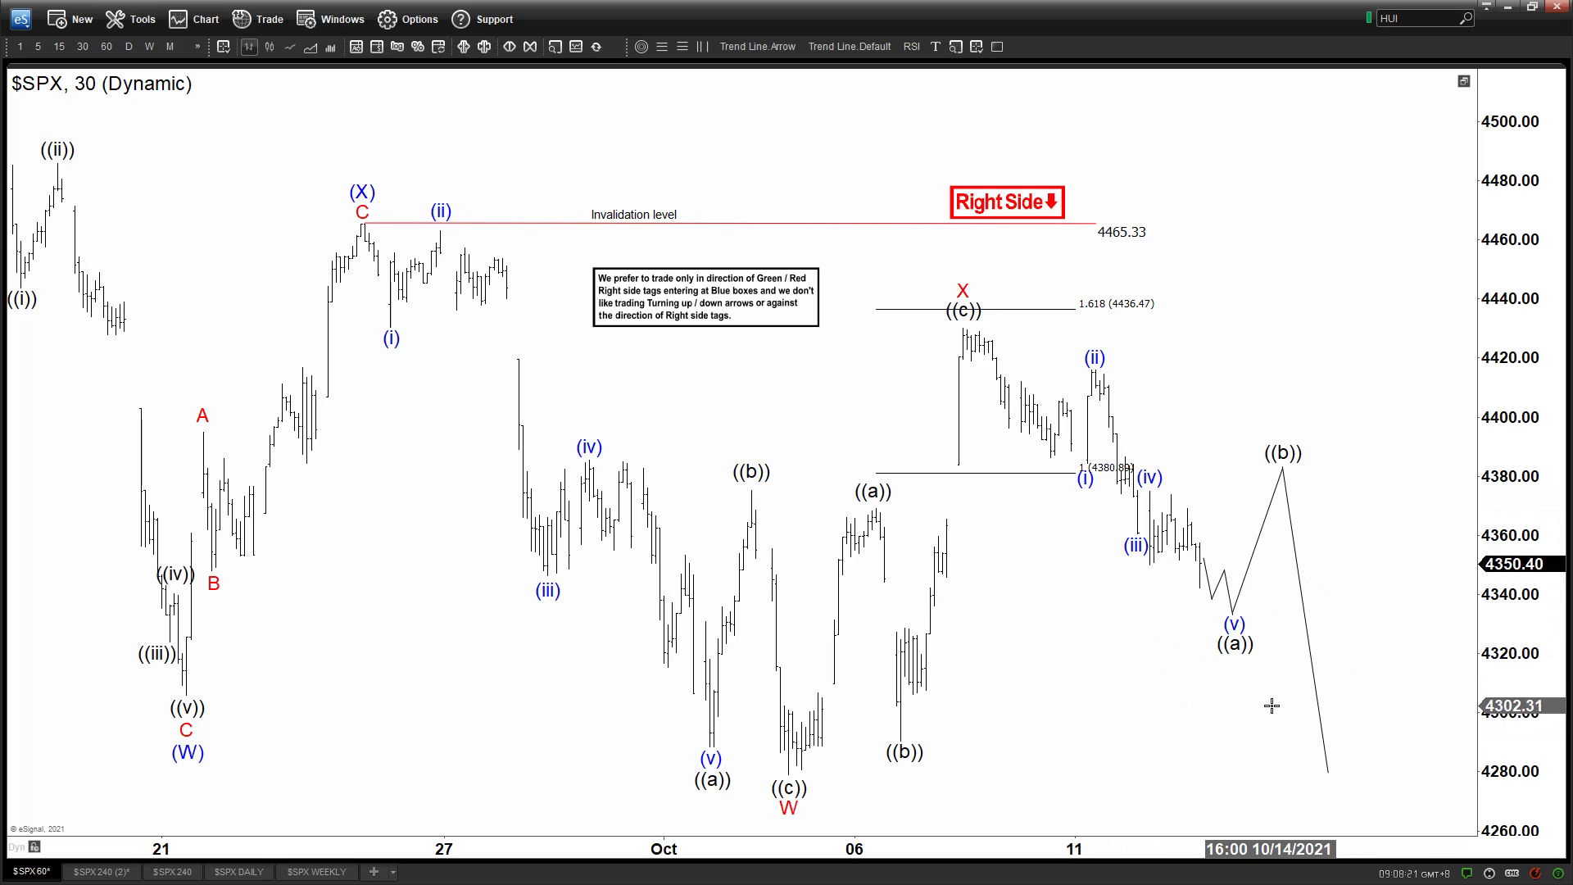
pyautogui.scroll(2, 1250, 734)
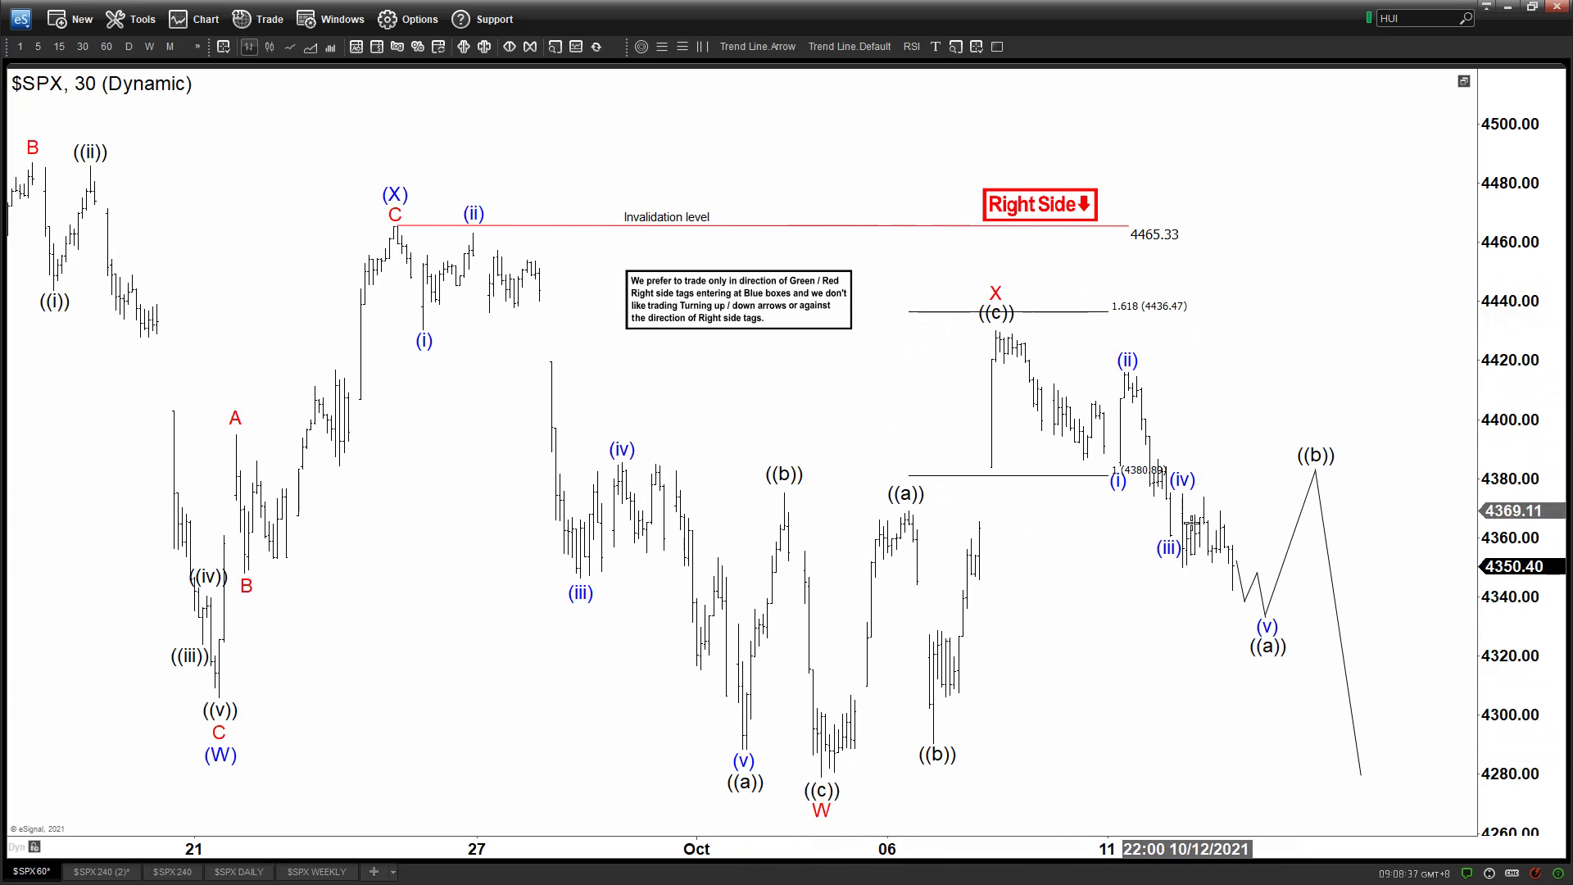
pyautogui.click(748, 47)
pyautogui.moveTo(1256, 623); pyautogui.dragTo(1355, 140)
pyautogui.press('Escape')
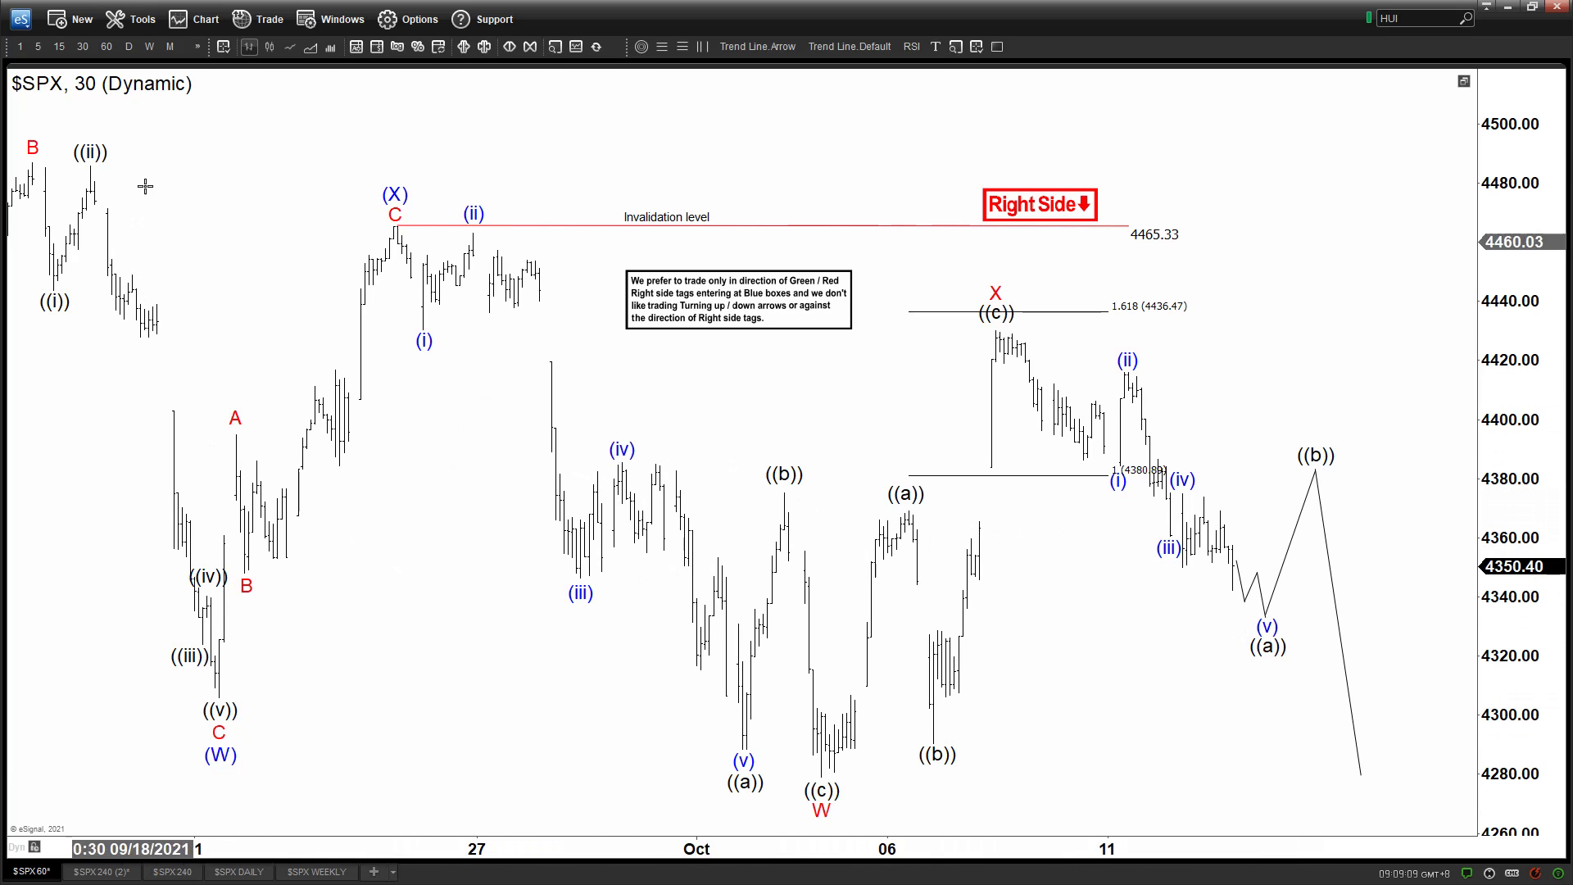
pyautogui.click(219, 731)
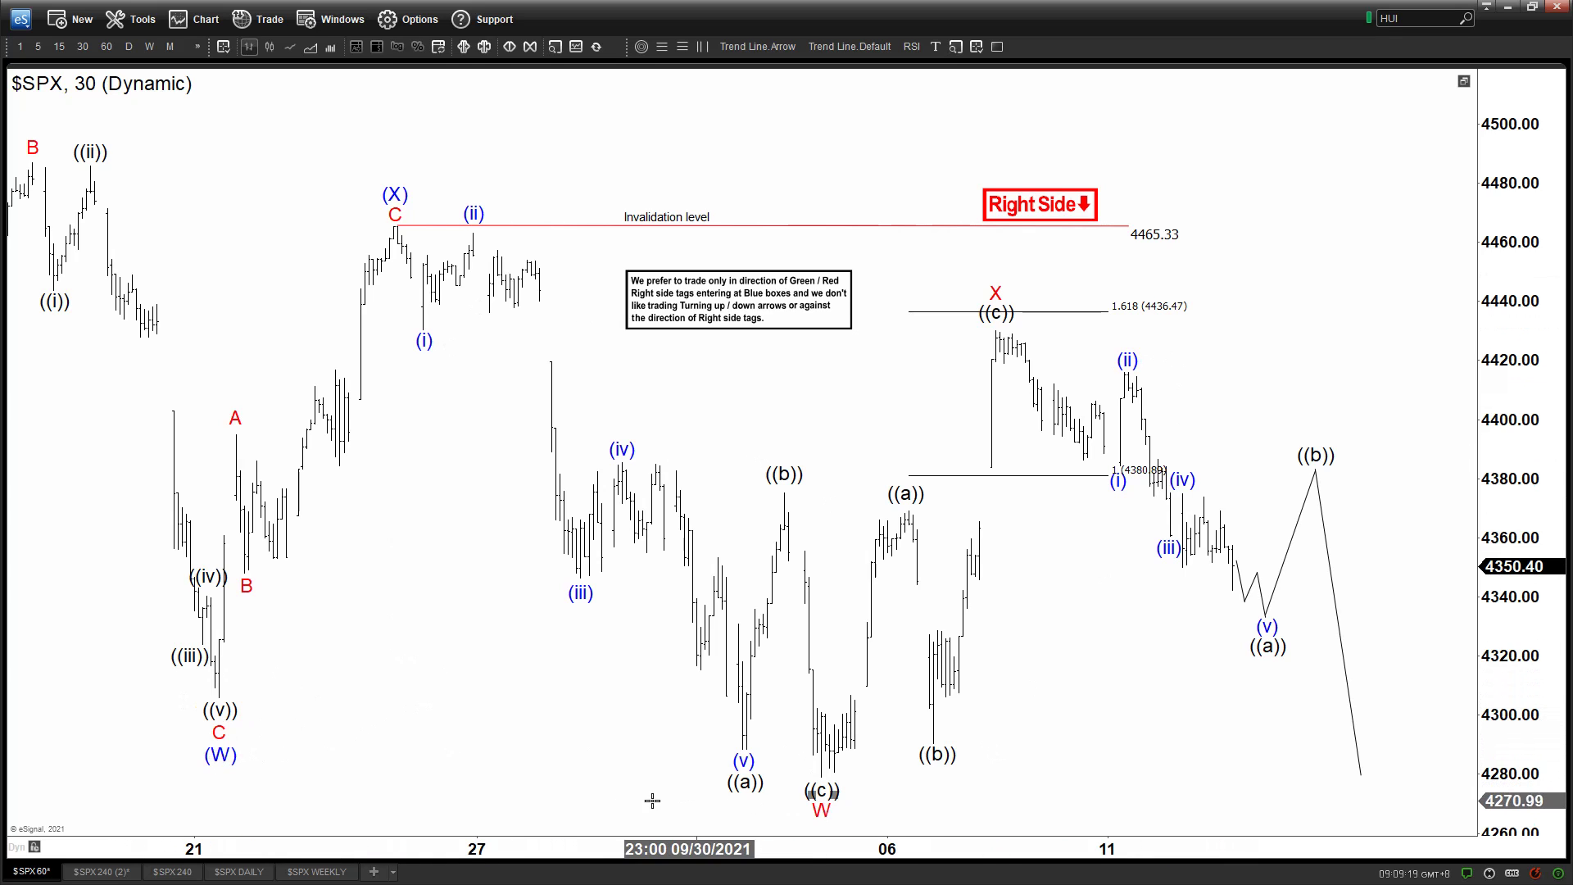
pyautogui.click(115, 872)
# Place red W and X labels at the early-October low and October high.
pyautogui.moveTo(1303, 474); pyautogui.dragTo(885, 502)
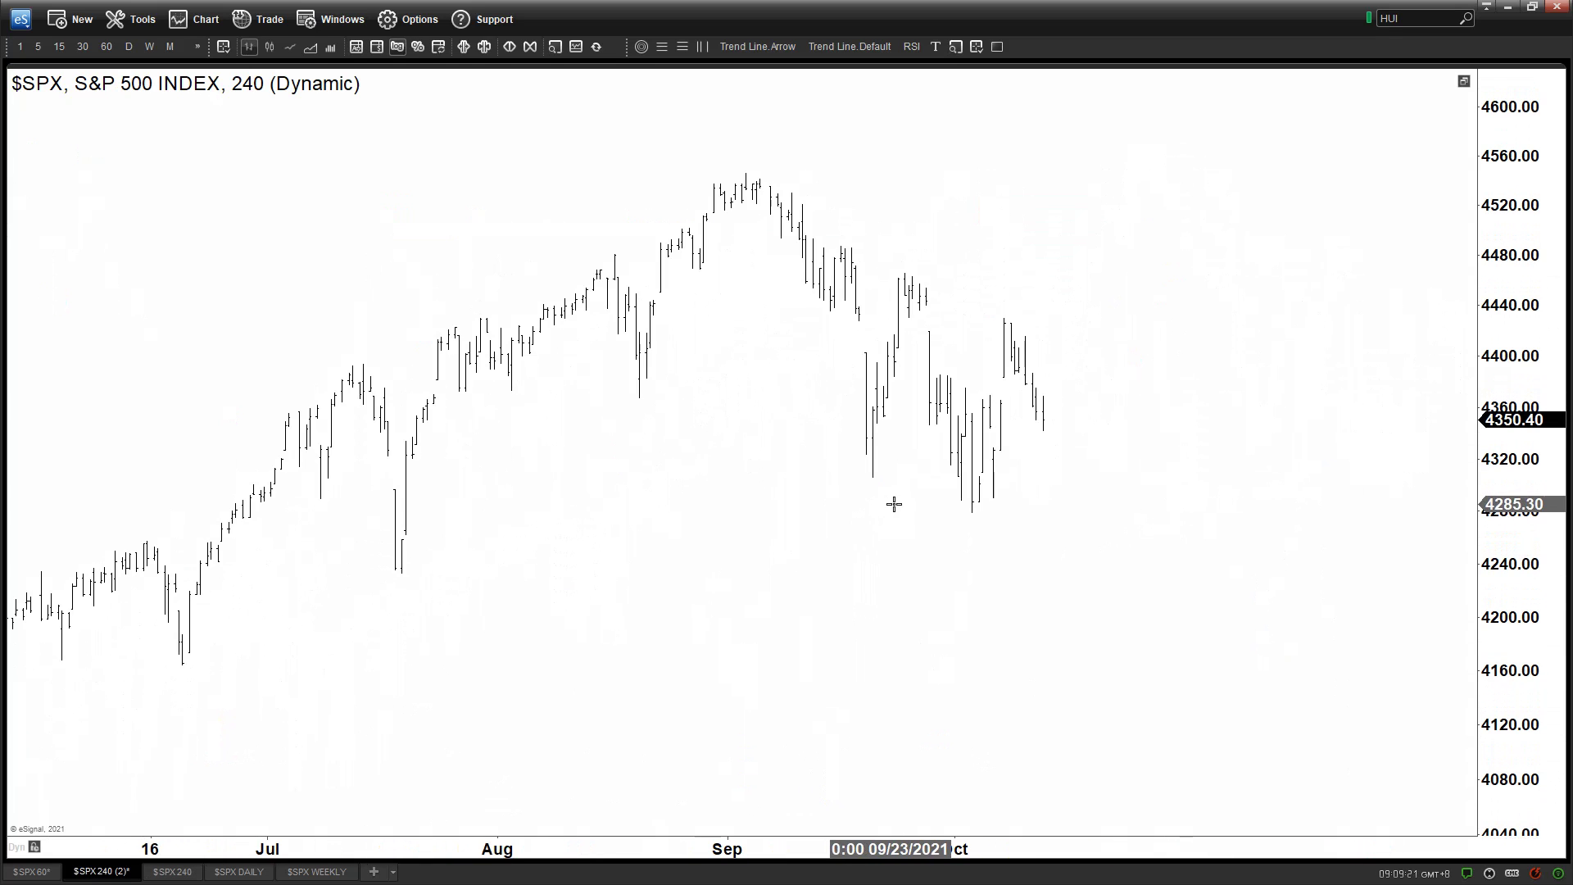
pyautogui.click(972, 528)
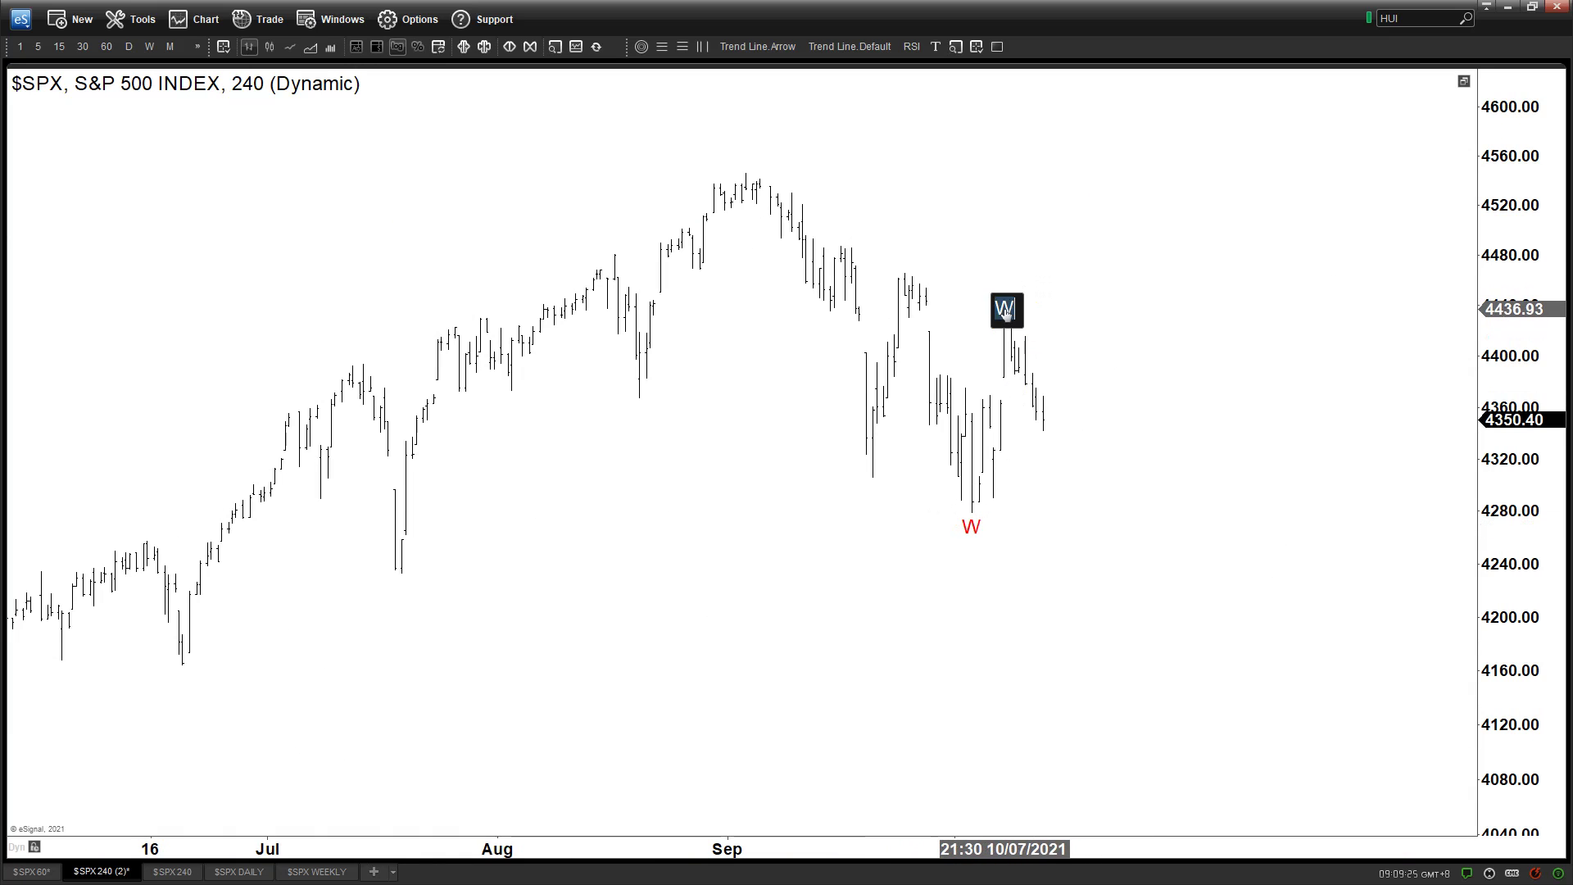
pyautogui.click(1006, 311)
# Draw a projected decline line after X and a horizontal line from the X high.
pyautogui.click(829, 44)
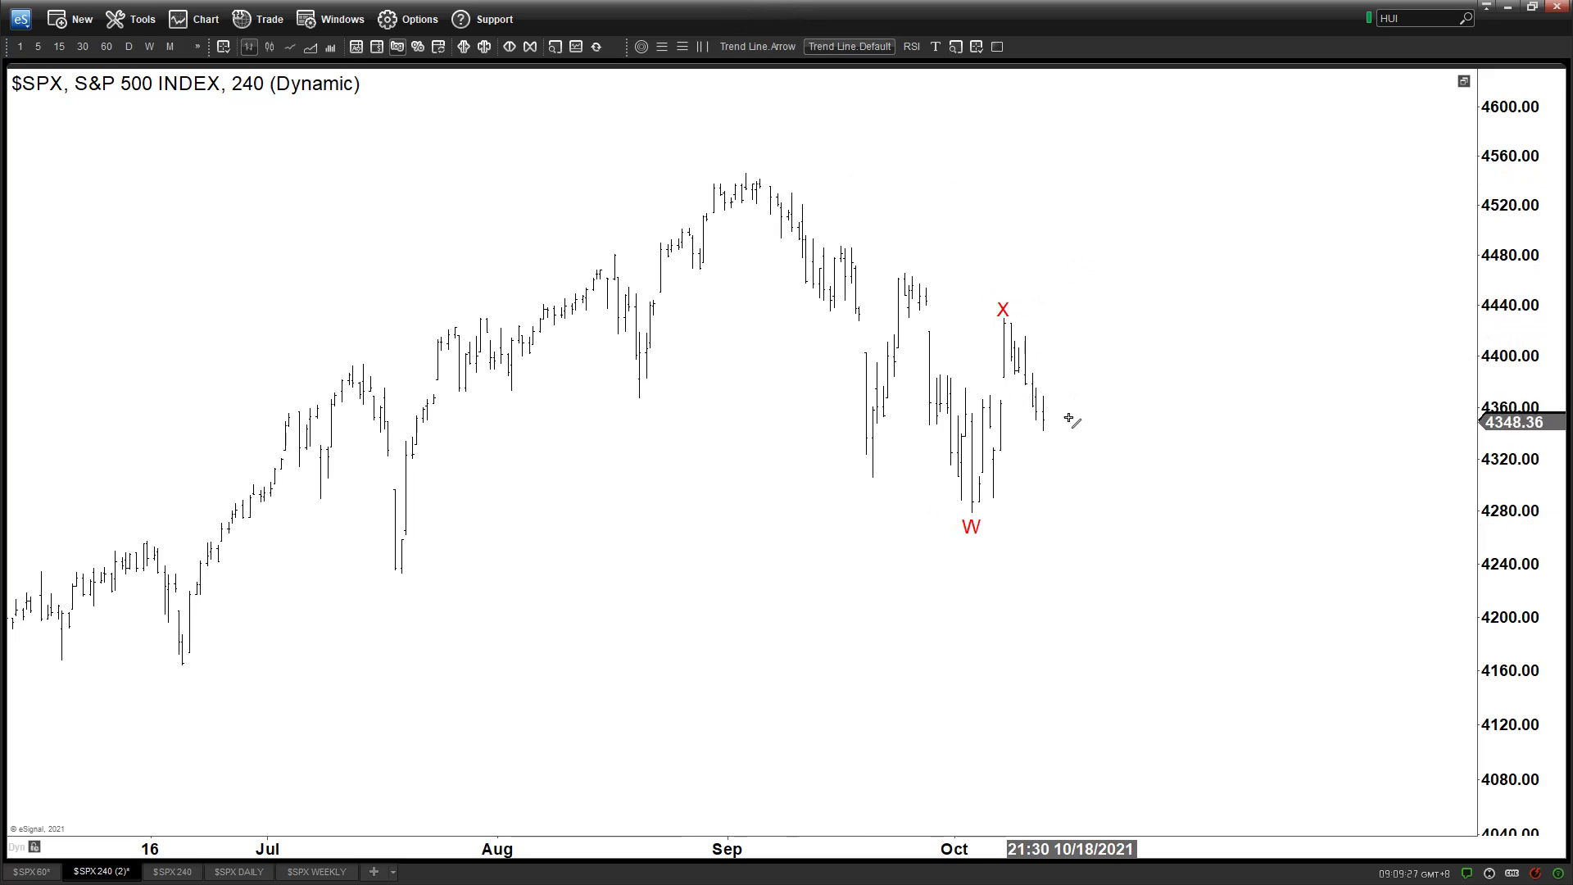
pyautogui.moveTo(1050, 382); pyautogui.dragTo(1085, 597)
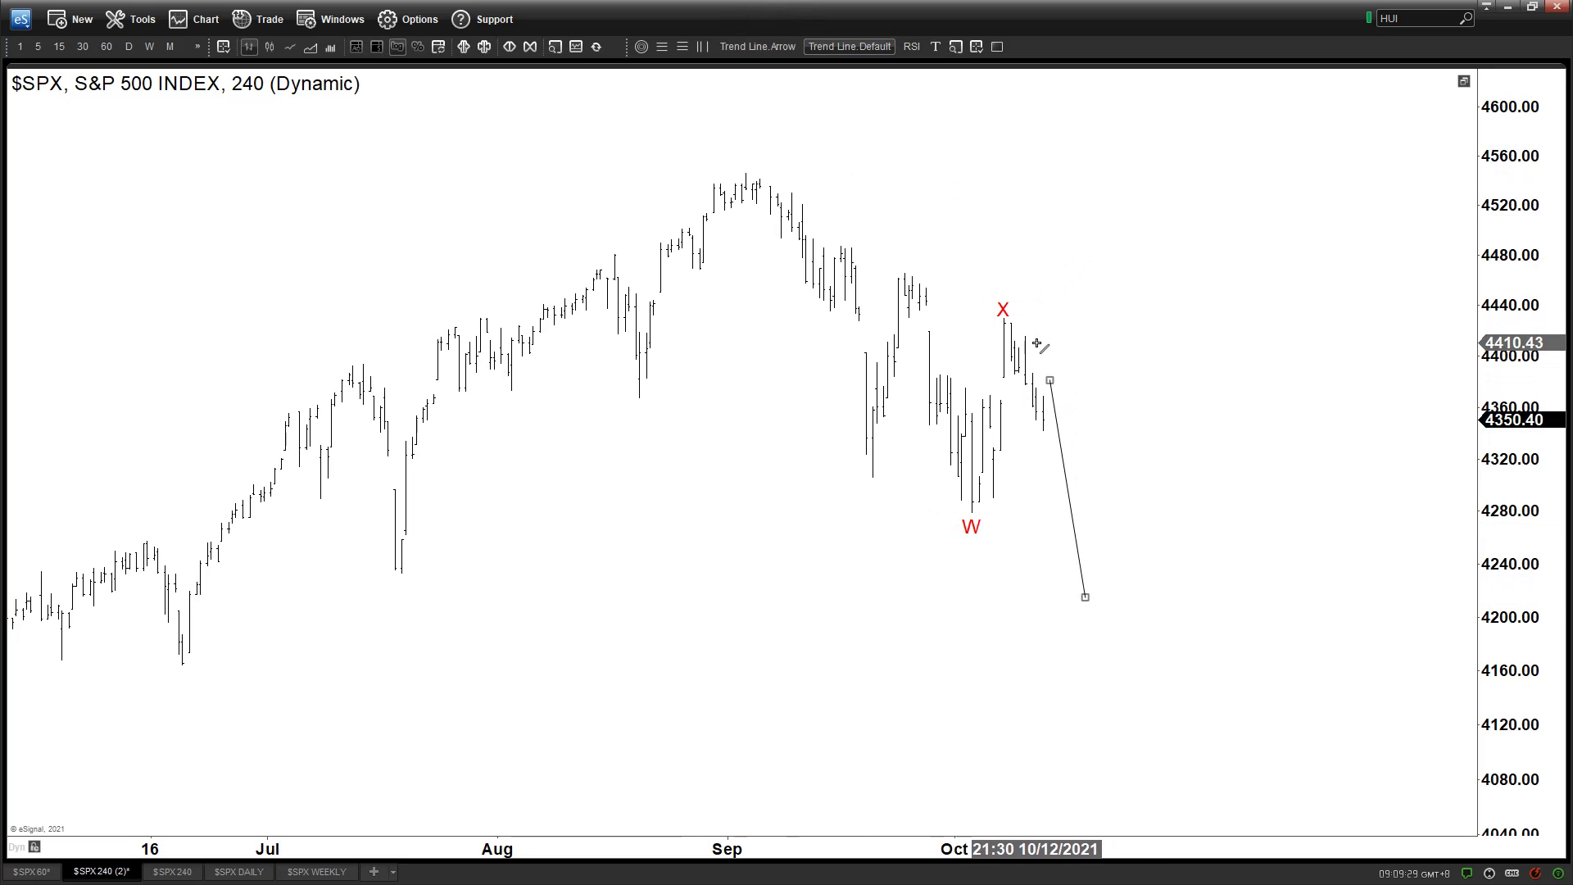
pyautogui.moveTo(1005, 322)
pyautogui.mouseDown()
pyautogui.moveTo(1366, 316)
pyautogui.moveTo(1247, 327)
pyautogui.mouseUp()
# Compare with the 30-minute chart and copy its (W) wave label from the September low.
pyautogui.click(56, 871)
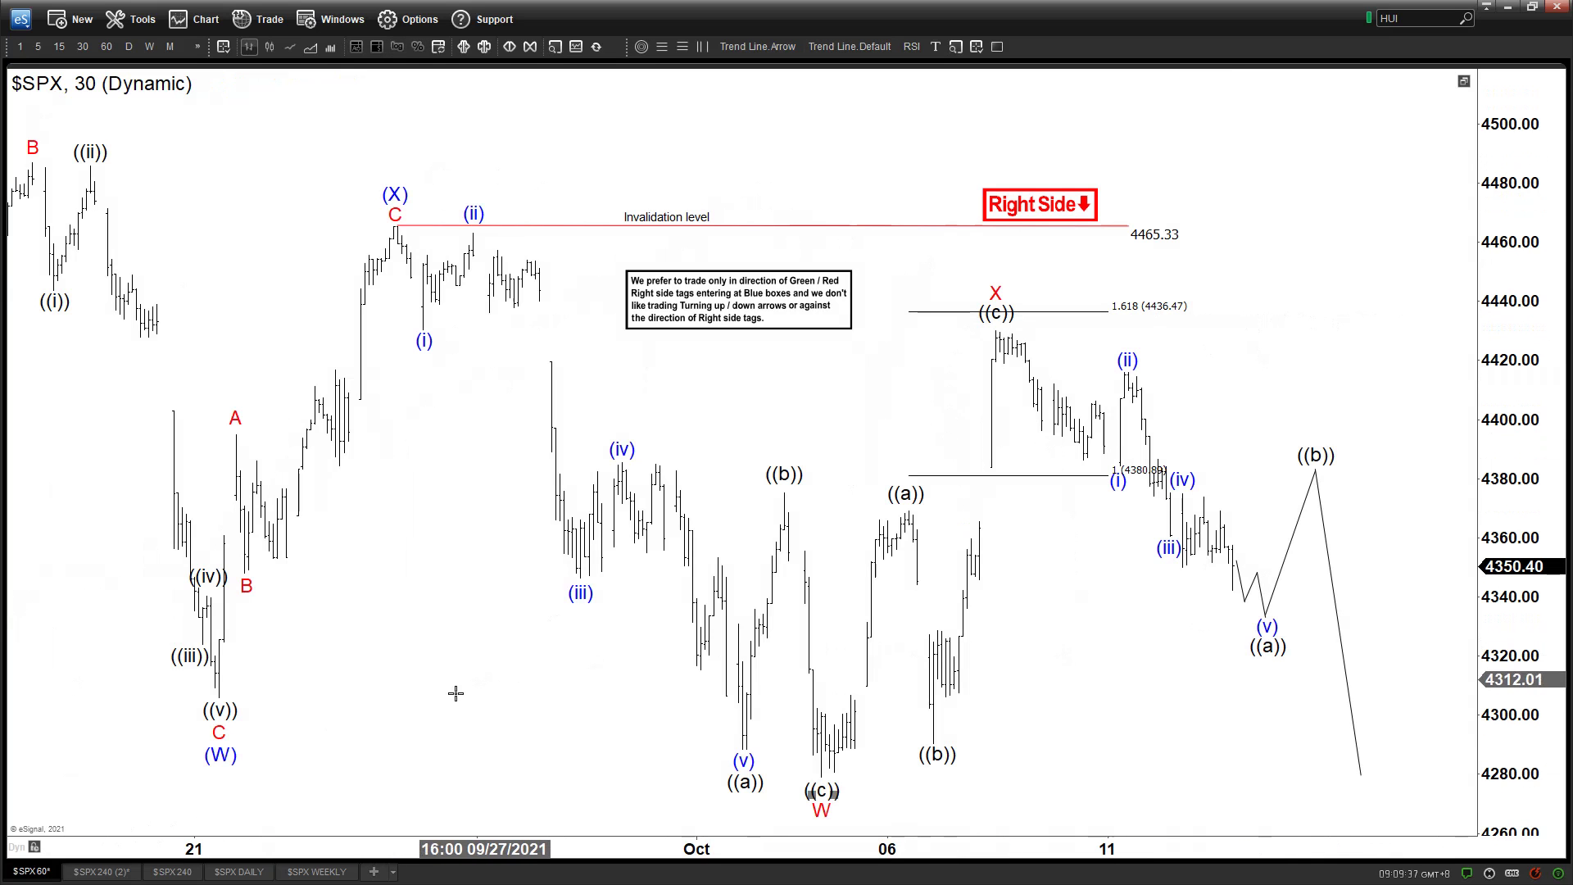
pyautogui.click(100, 871)
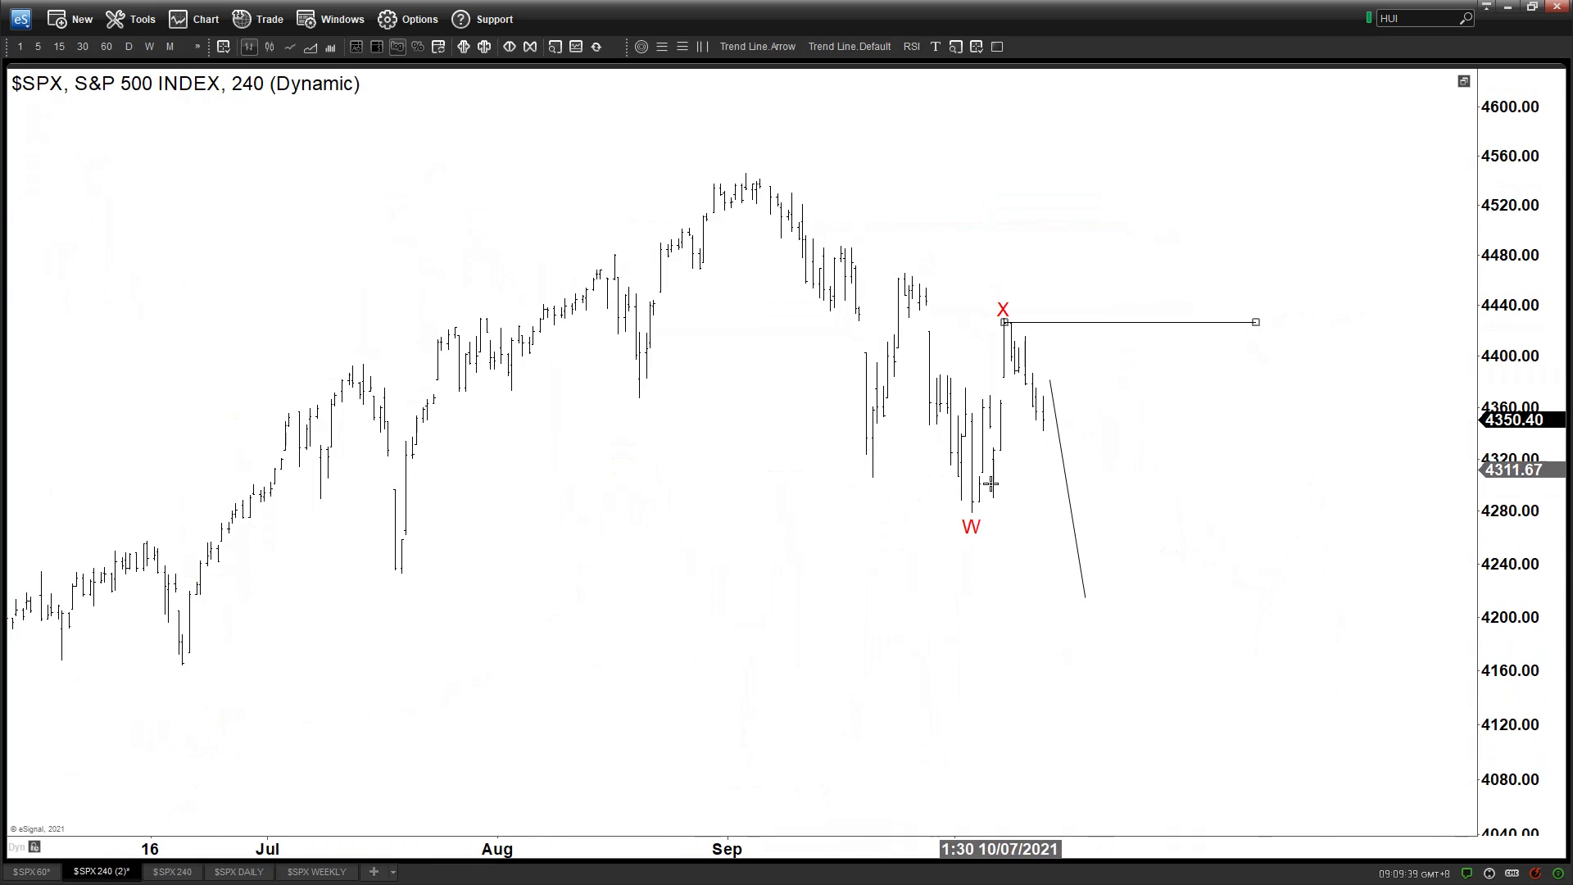
pyautogui.click(52, 873)
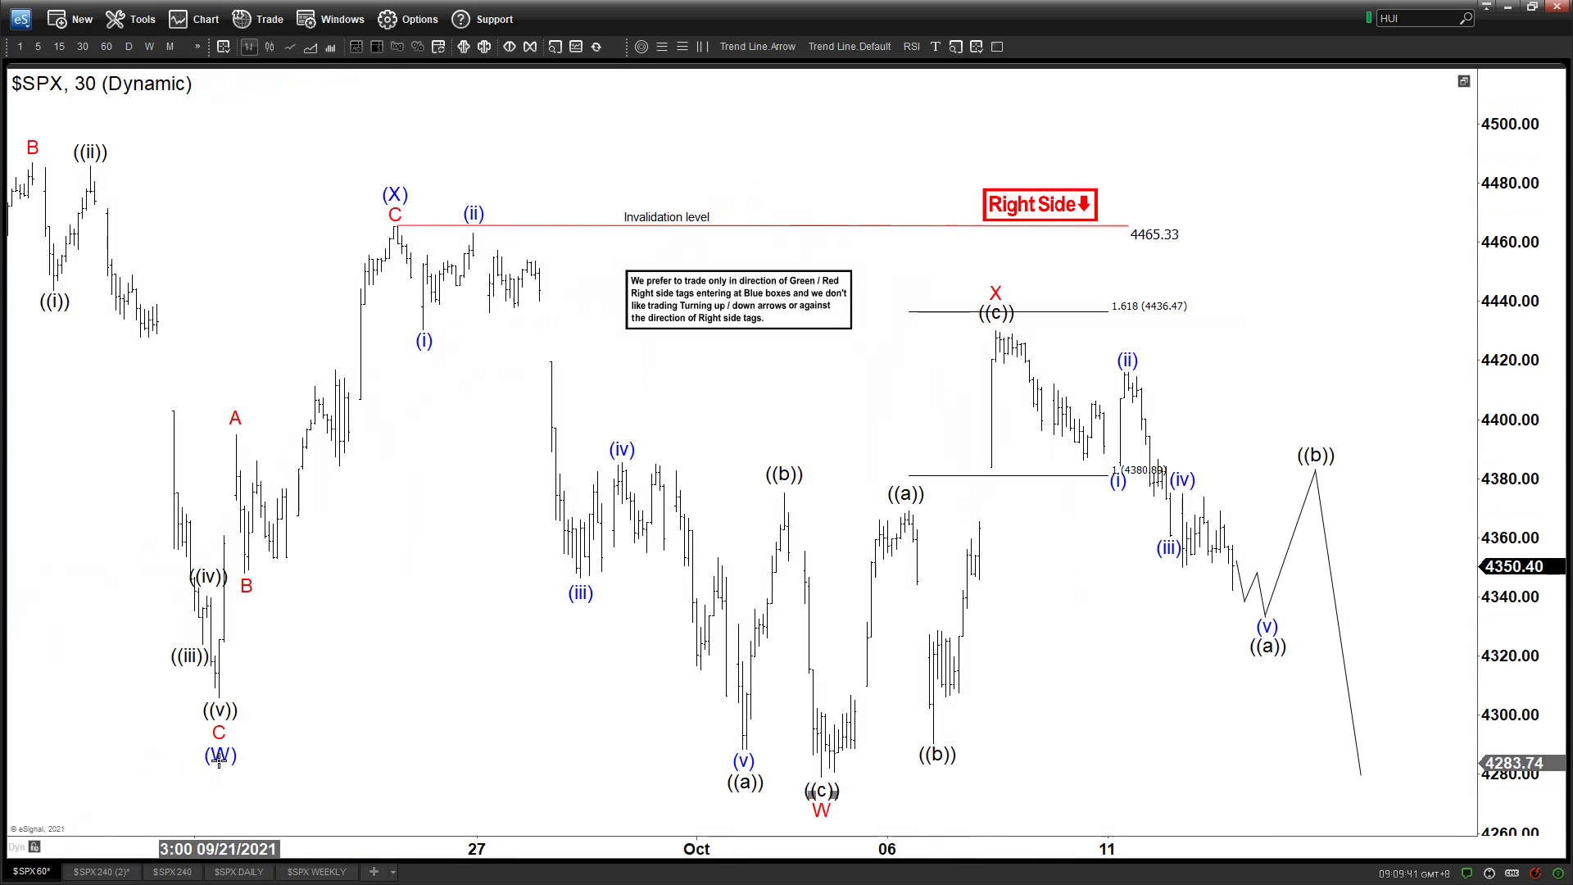
pyautogui.click(199, 743)
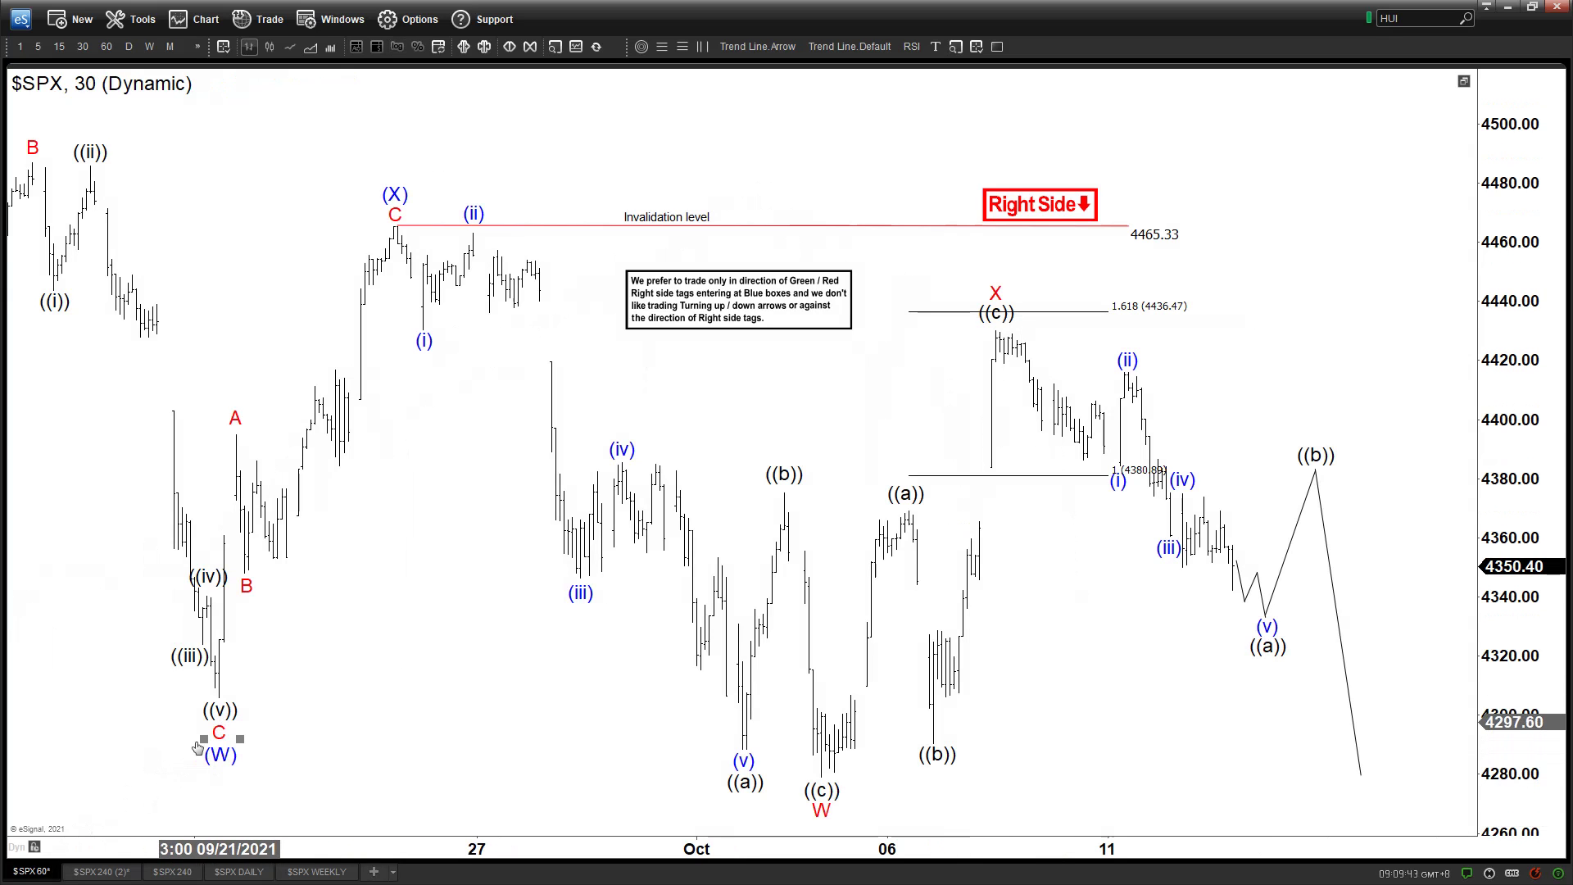
pyautogui.click(104, 870)
# Paste (W) under the September low and a second copy relabelled (X) at the late-September high.
pyautogui.hotkey('ctrl', 'v')
pyautogui.moveTo(815, 448); pyautogui.dragTo(865, 493)
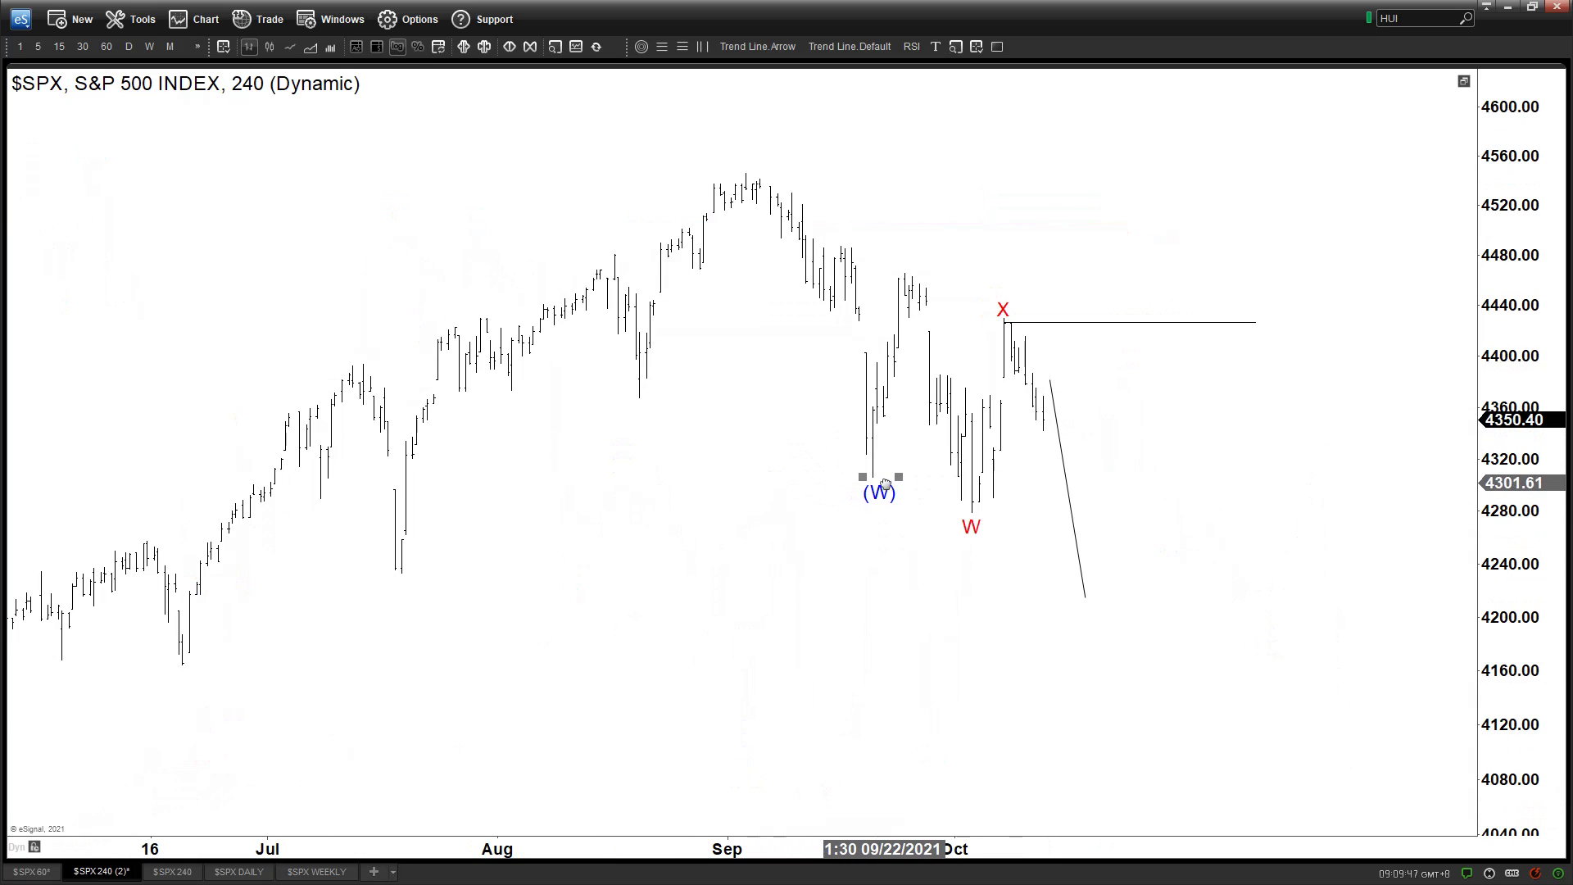
pyautogui.hotkey('ctrl', 'v')
pyautogui.moveTo(932, 214); pyautogui.dragTo(915, 247)
pyautogui.doubleClick(911, 253)
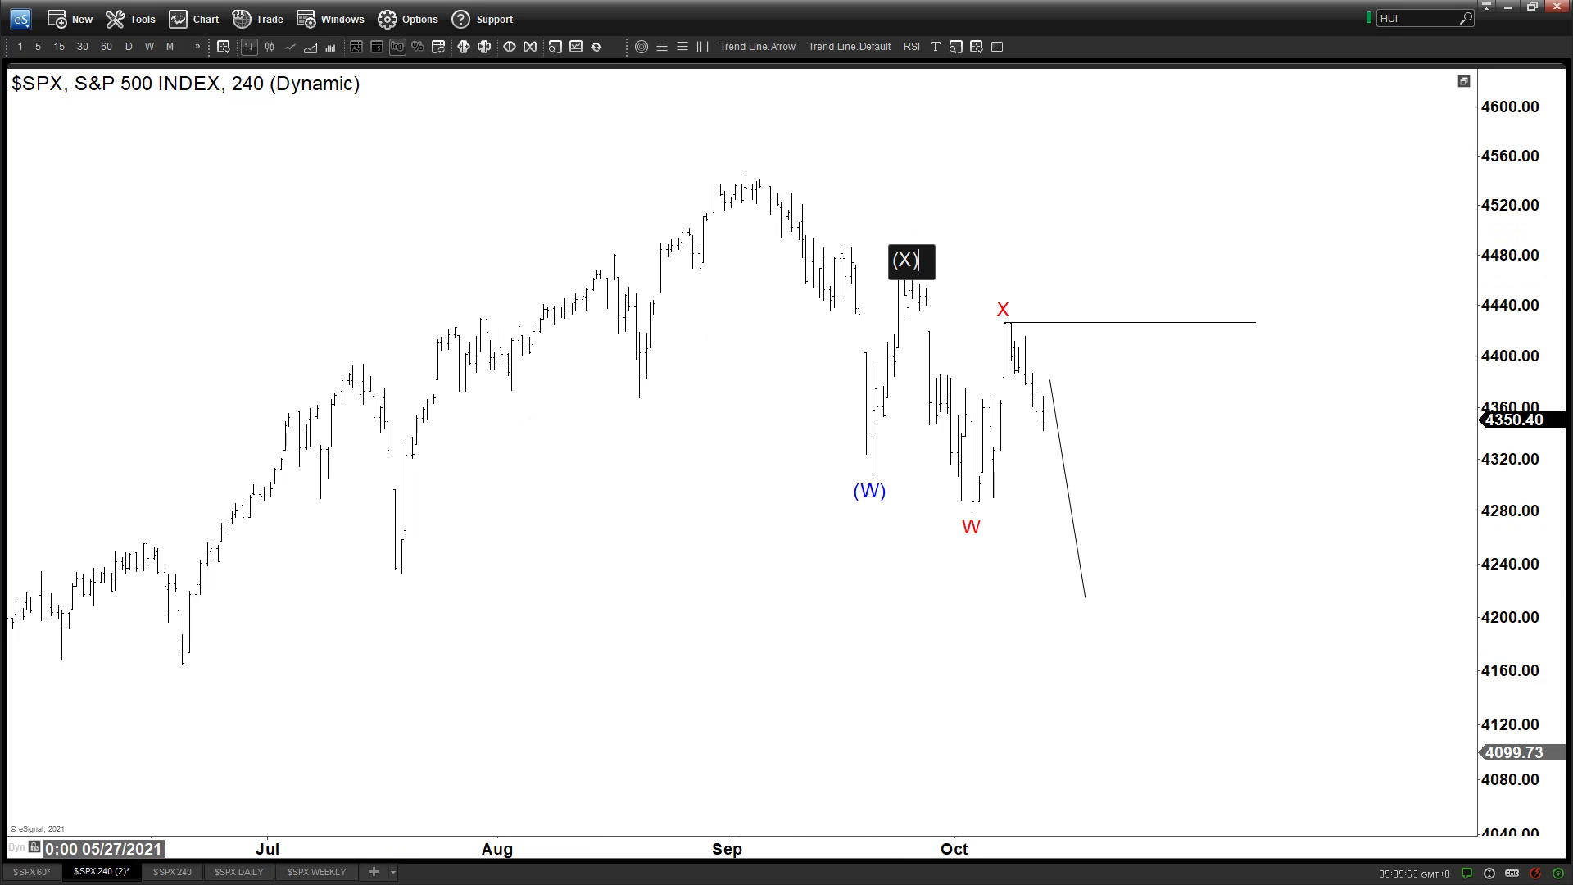
pyautogui.click(29, 875)
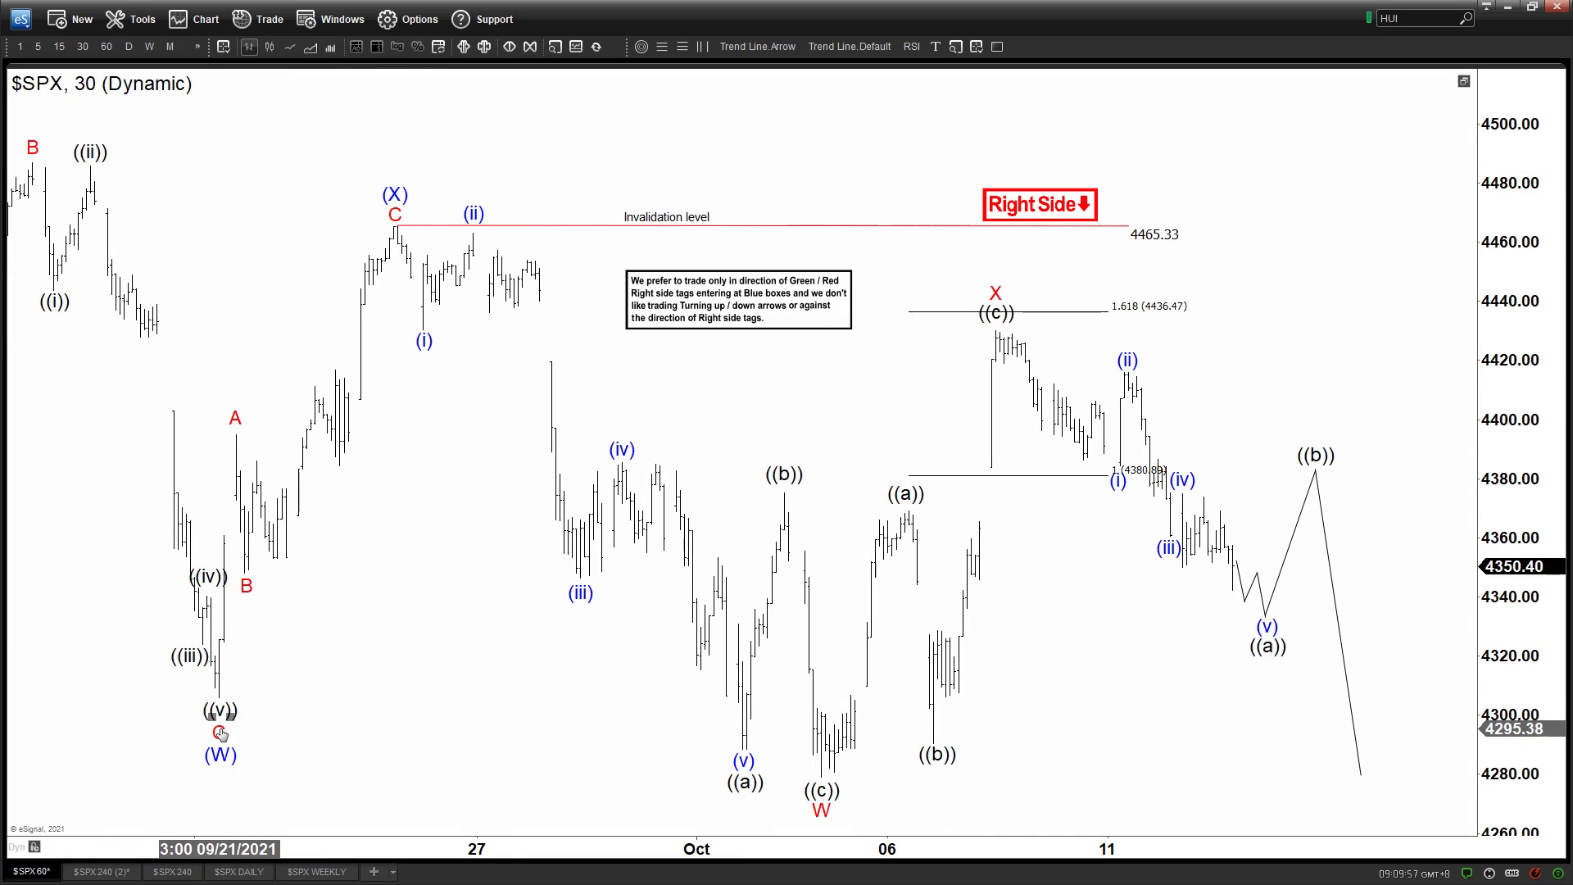
pyautogui.click(101, 871)
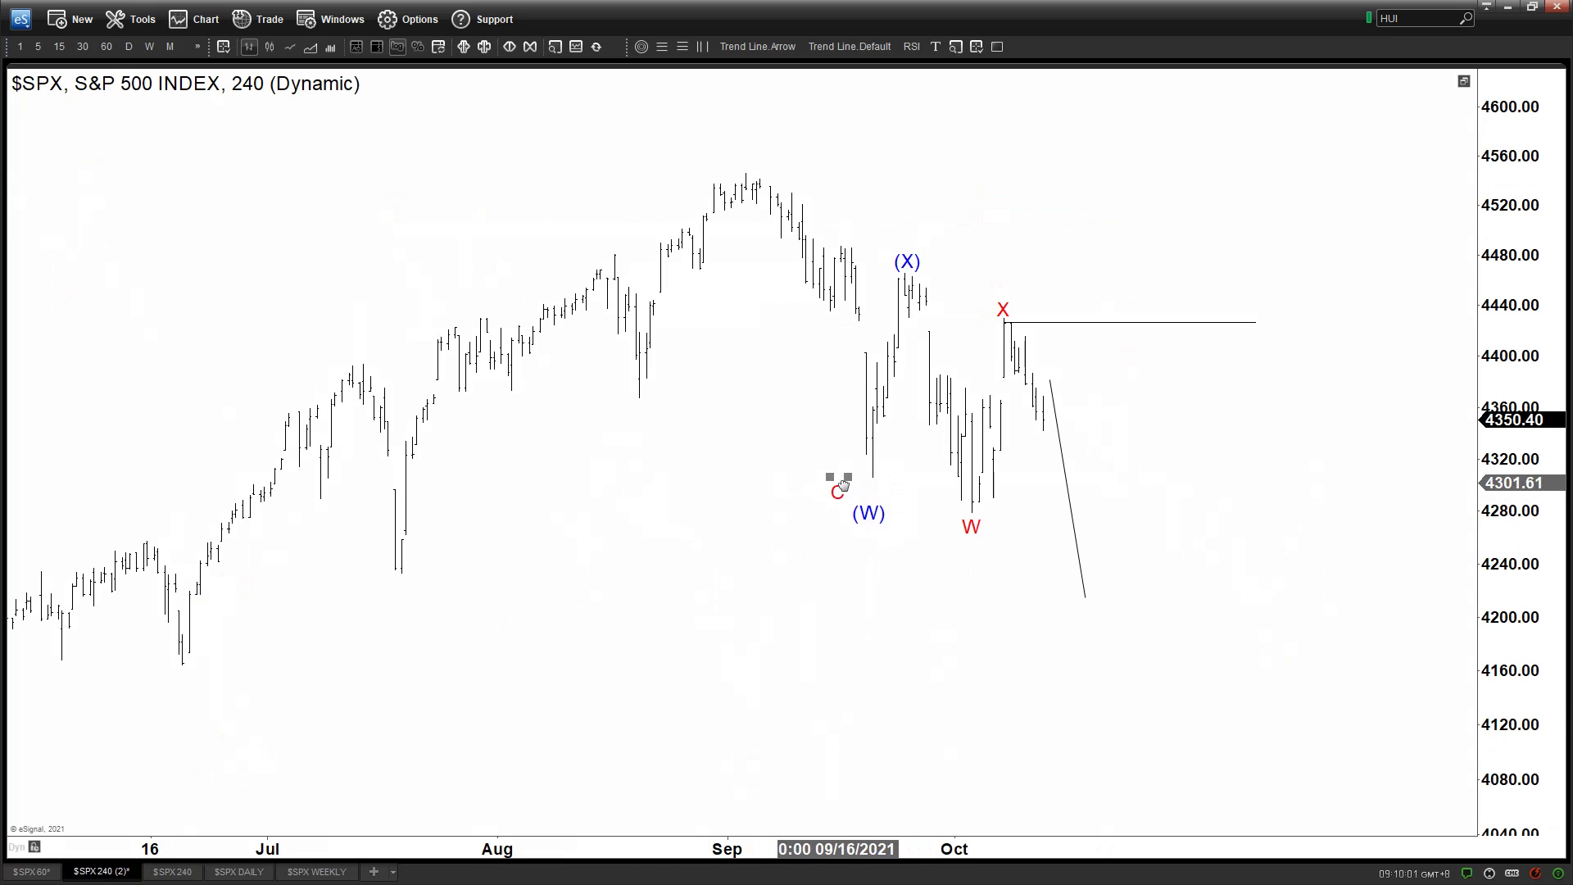
# Move a copied C label above the mid-September high and relabel it as the A/B wave label.
pyautogui.moveTo(872, 487); pyautogui.dragTo(832, 311)
pyautogui.doubleClick(844, 227)
pyautogui.write('B')
pyautogui.write('A')
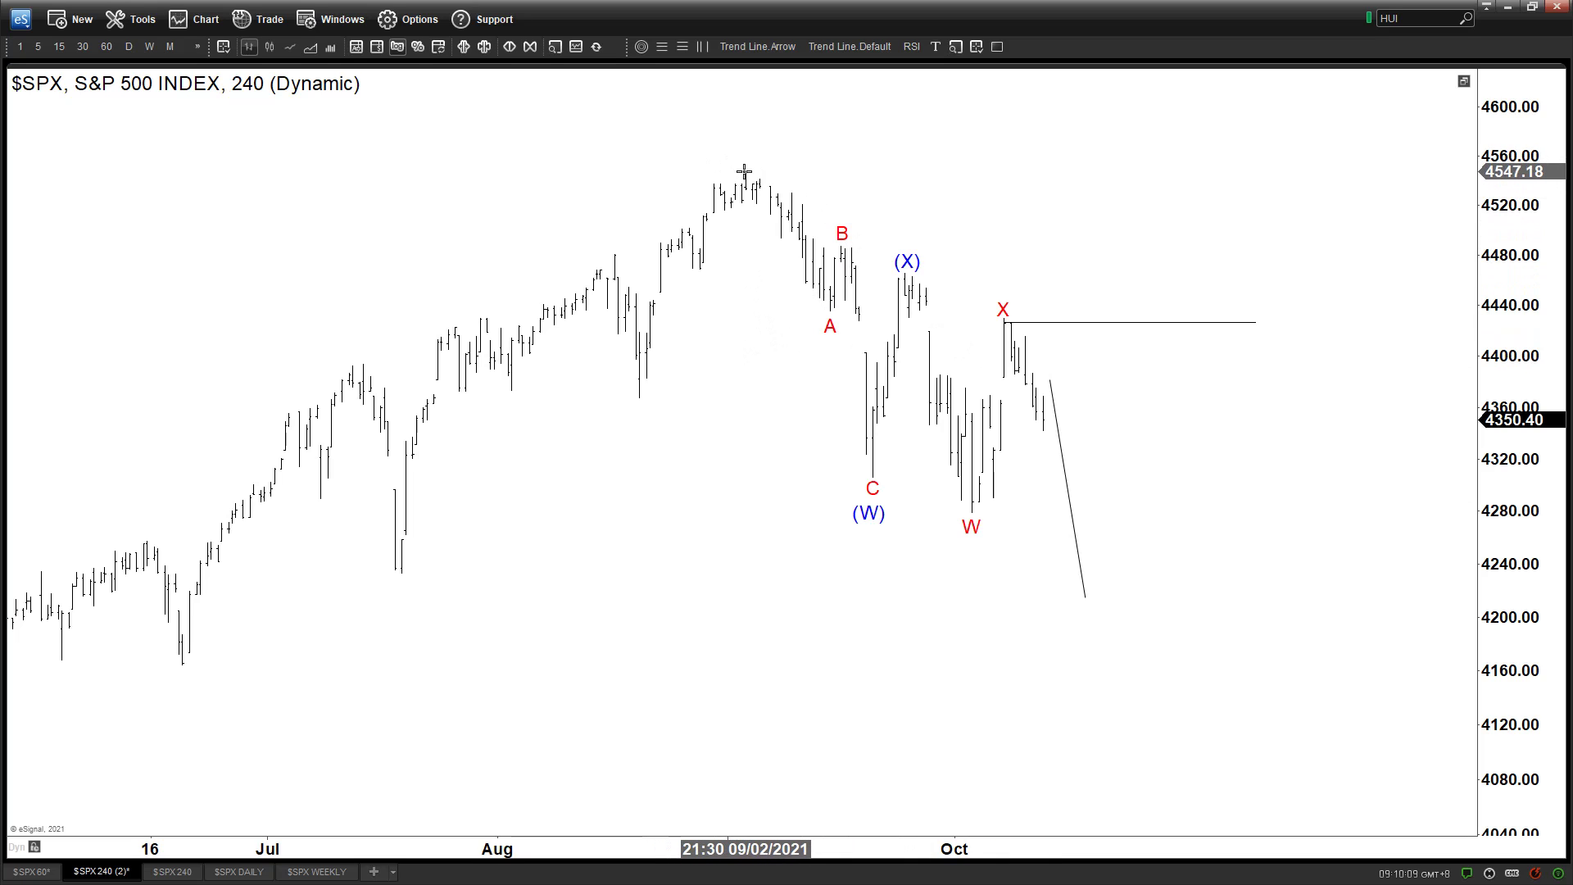
# Add a 'Sept 2' text note above the September peak.
pyautogui.click(934, 47)
pyautogui.click(719, 140)
pyautogui.write('Sept ')
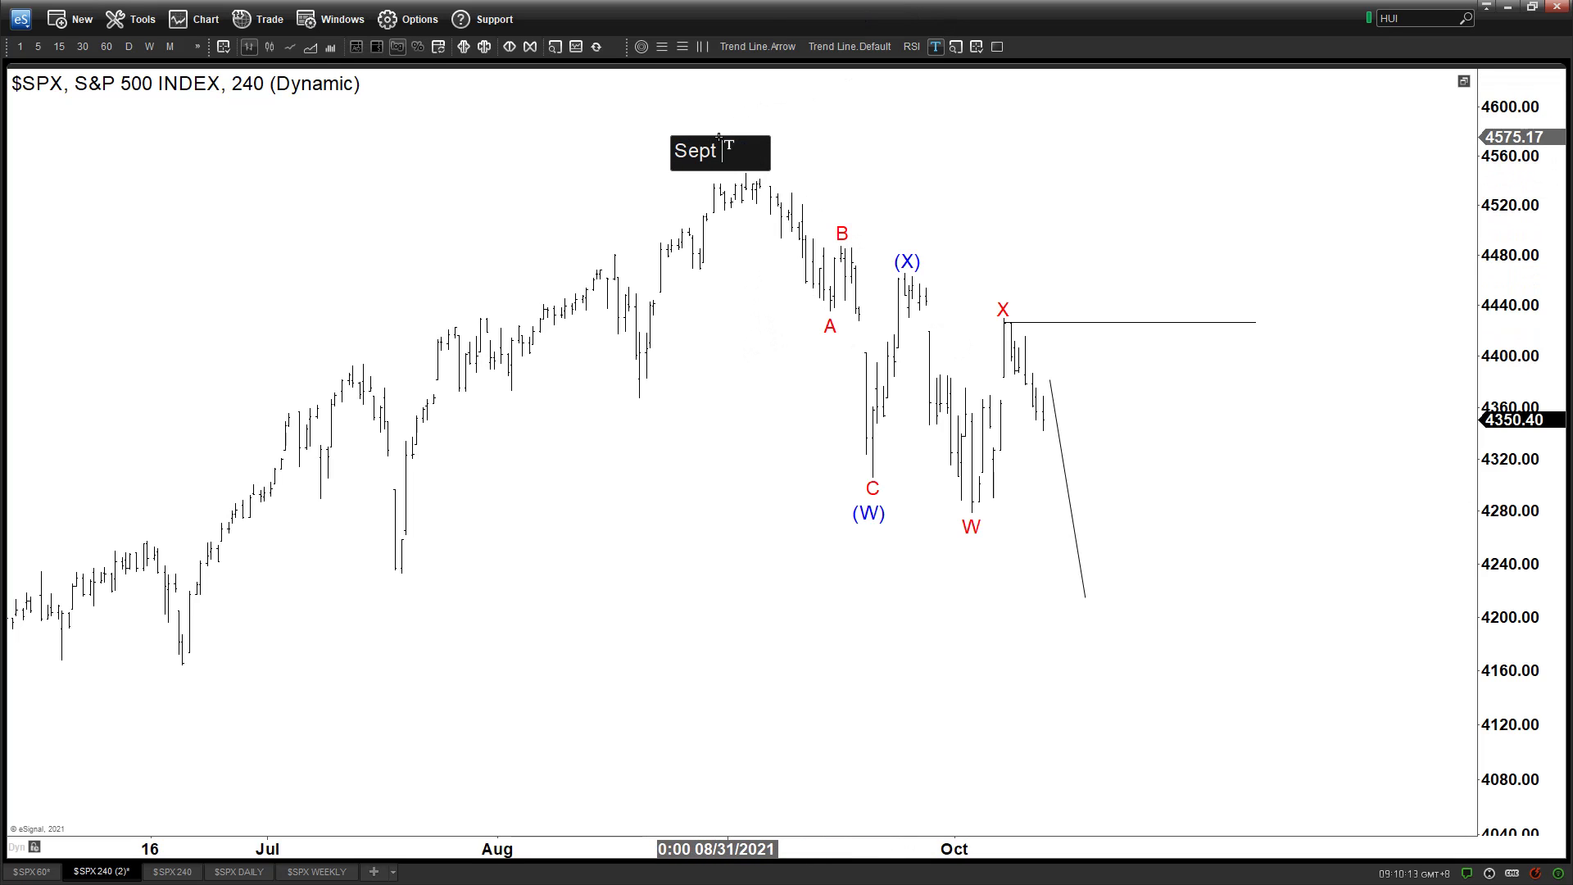
pyautogui.write('2')
pyautogui.click(709, 149)
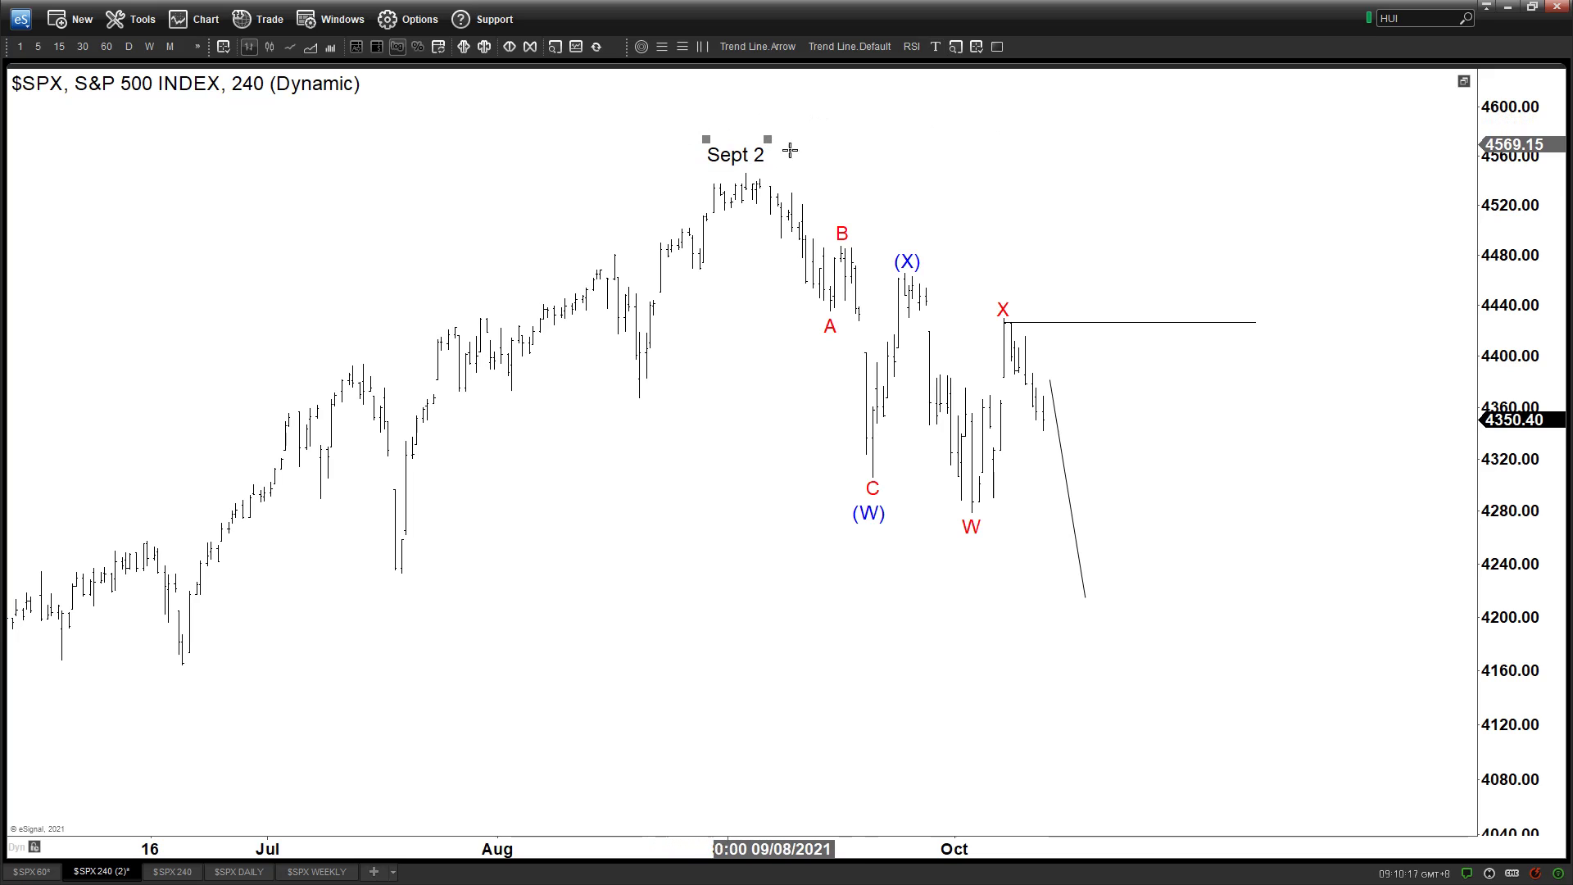
pyautogui.moveTo(1101, 222); pyautogui.dragTo(1124, 204)
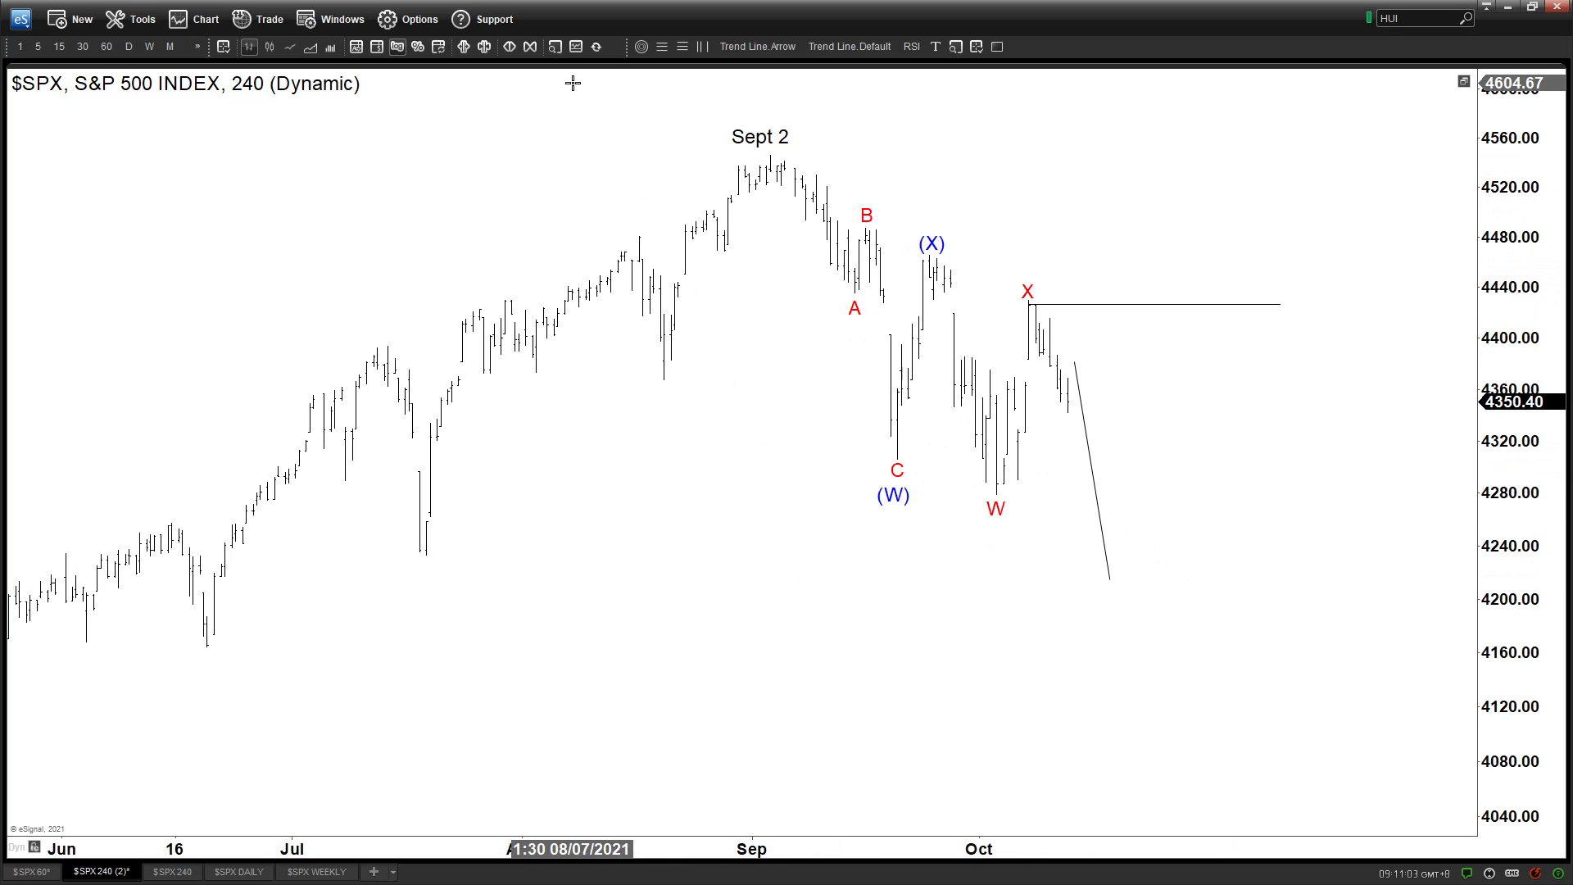
# Draw a Fibonacci extension from Sept 2 to C to (X): 1 at 4225.72, 1.618 at 4077.11.
pyautogui.click(683, 47)
pyautogui.moveTo(779, 159); pyautogui.dragTo(907, 461)
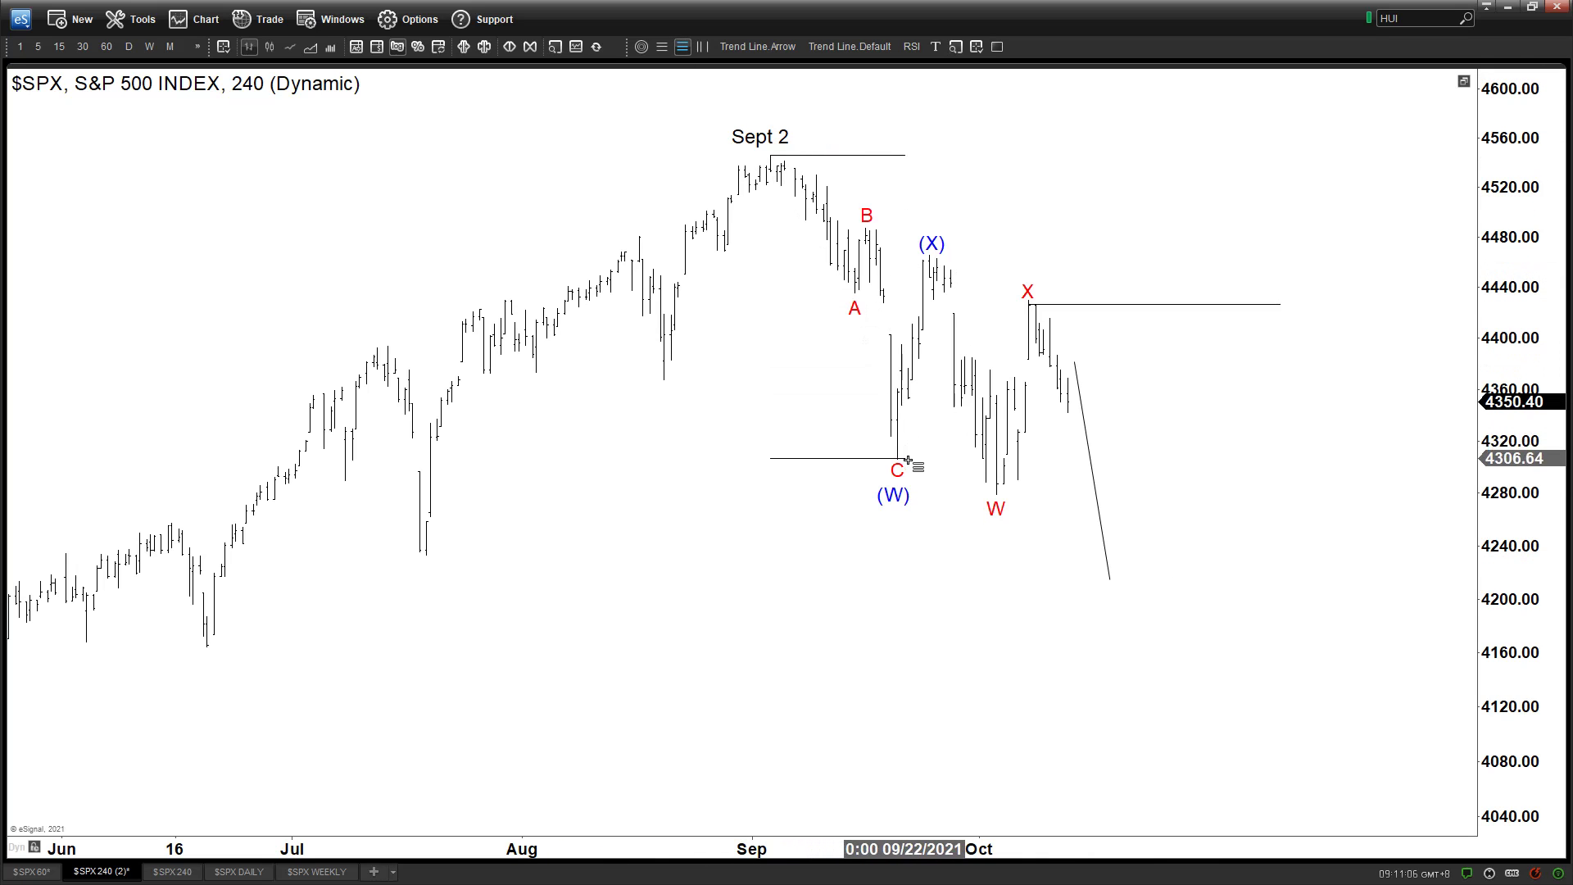
pyautogui.click(1329, 254)
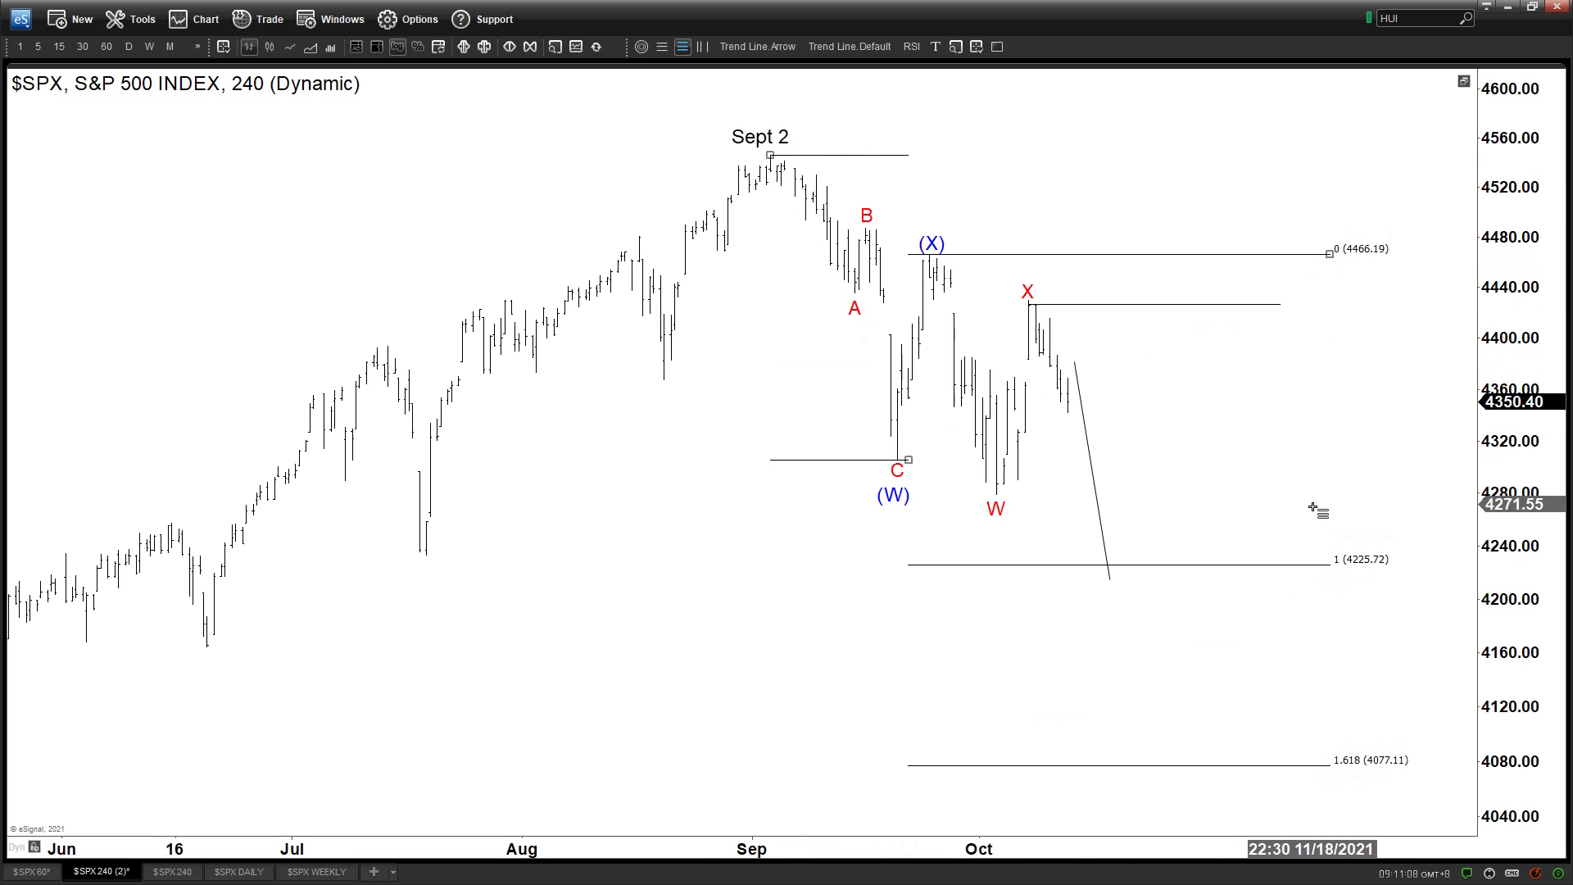
# Draw the blue box between the 1 and 1.618 levels and sketch up and down trial arrows.
pyautogui.click(997, 47)
pyautogui.moveTo(1004, 565)
pyautogui.mouseDown()
pyautogui.moveTo(1113, 587)
pyautogui.moveTo(1254, 755)
pyautogui.mouseUp()
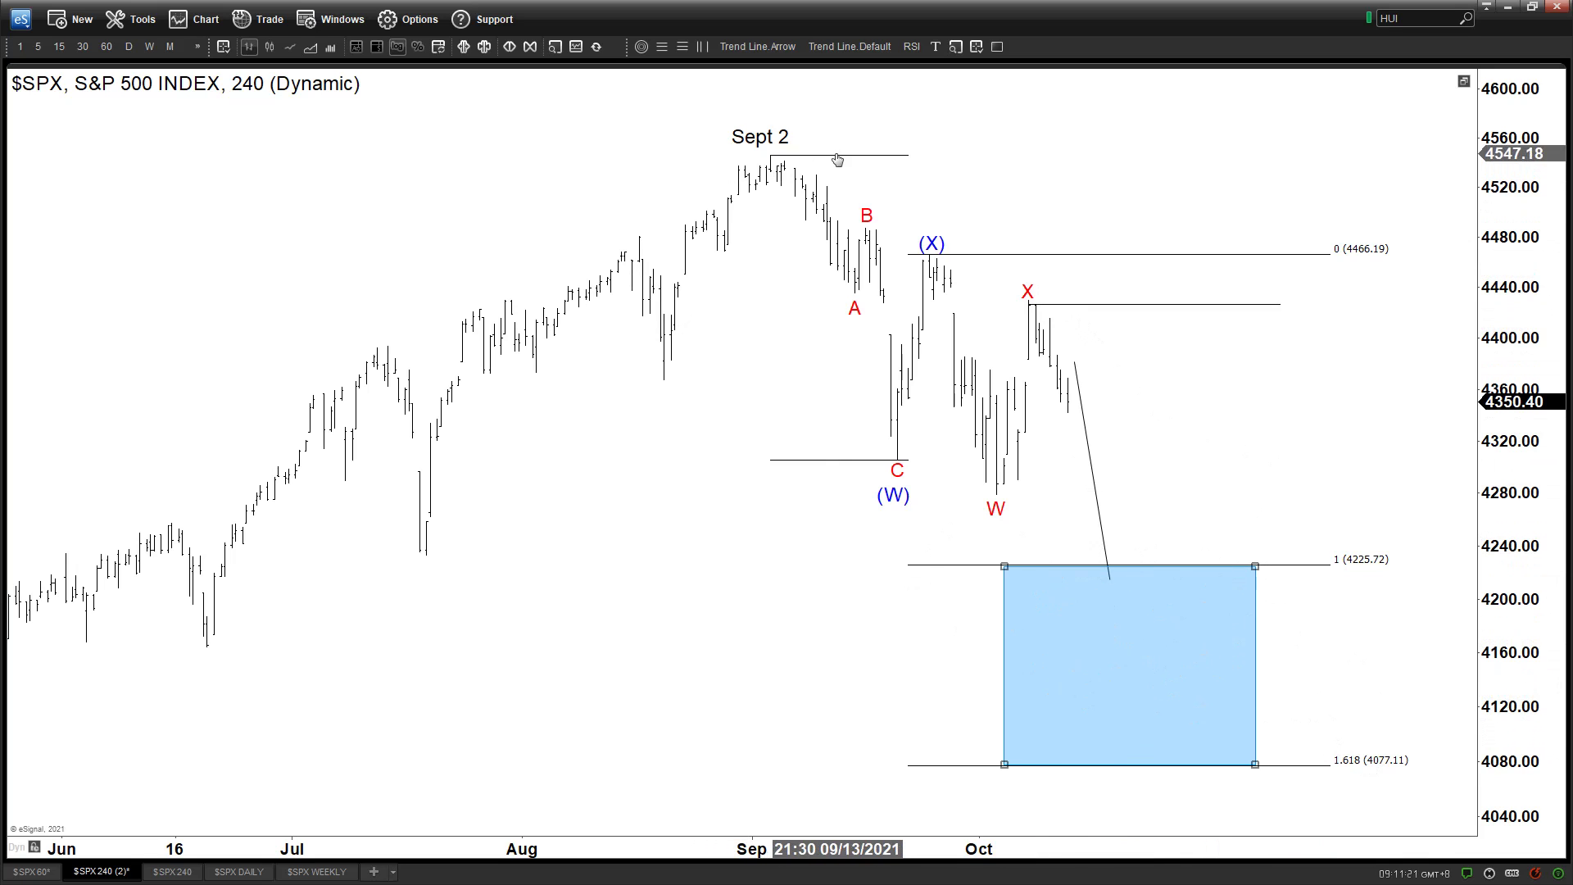
pyautogui.click(756, 46)
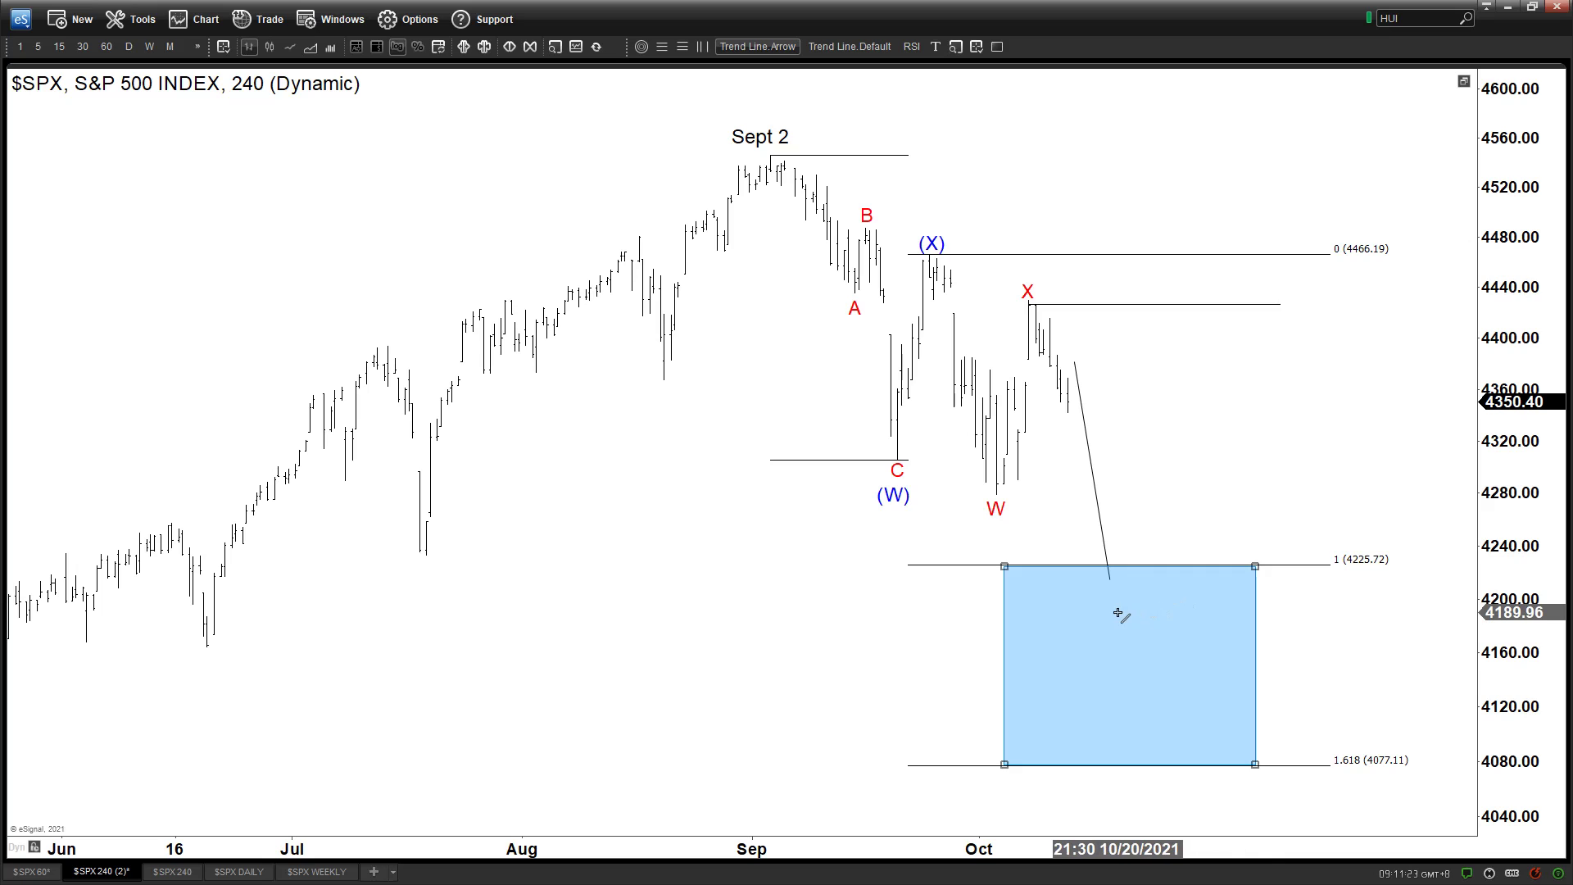
pyautogui.moveTo(1116, 612)
pyautogui.mouseDown()
pyautogui.moveTo(1332, 82)
pyautogui.moveTo(1168, 524)
pyautogui.mouseUp()
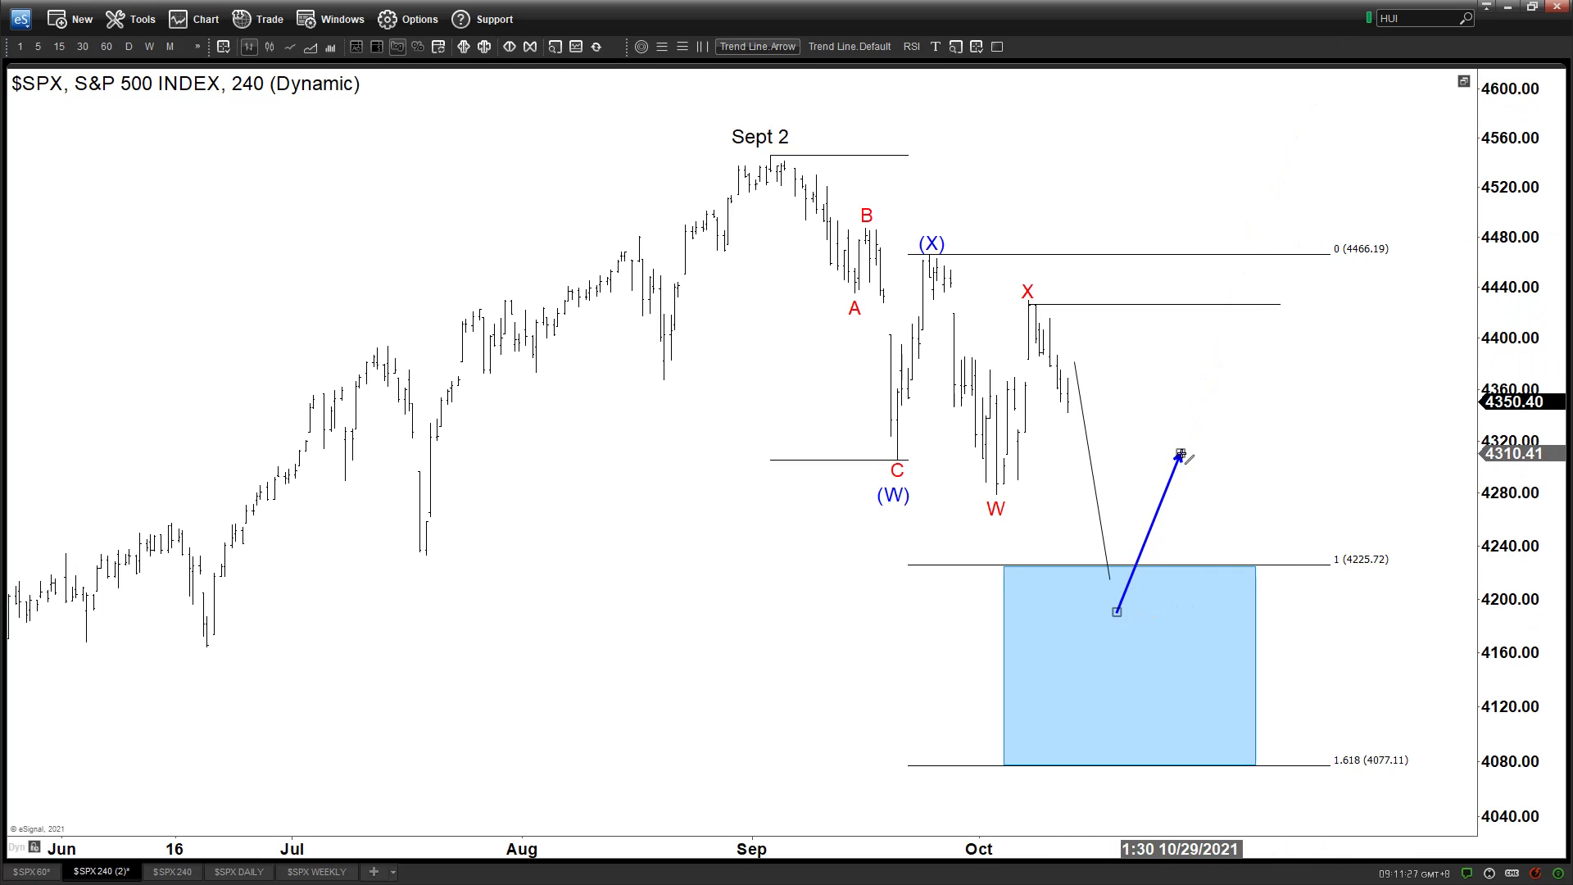
pyautogui.moveTo(1180, 453); pyautogui.dragTo(1192, 524)
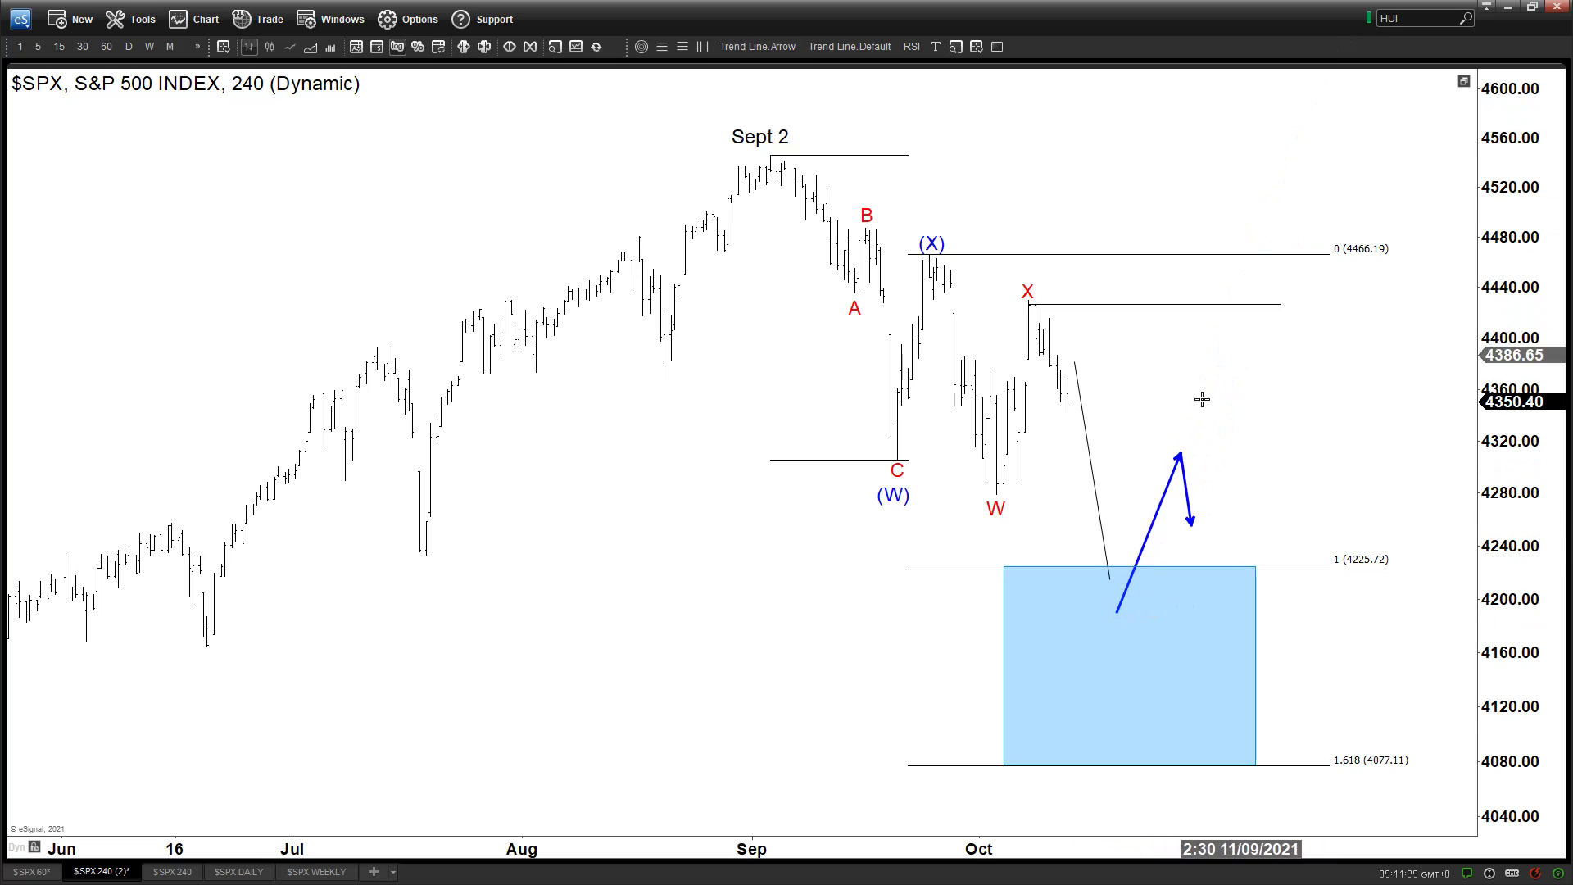
# Remove both trial arrows with Remove Trend Line.
pyautogui.rightClick(1189, 485)
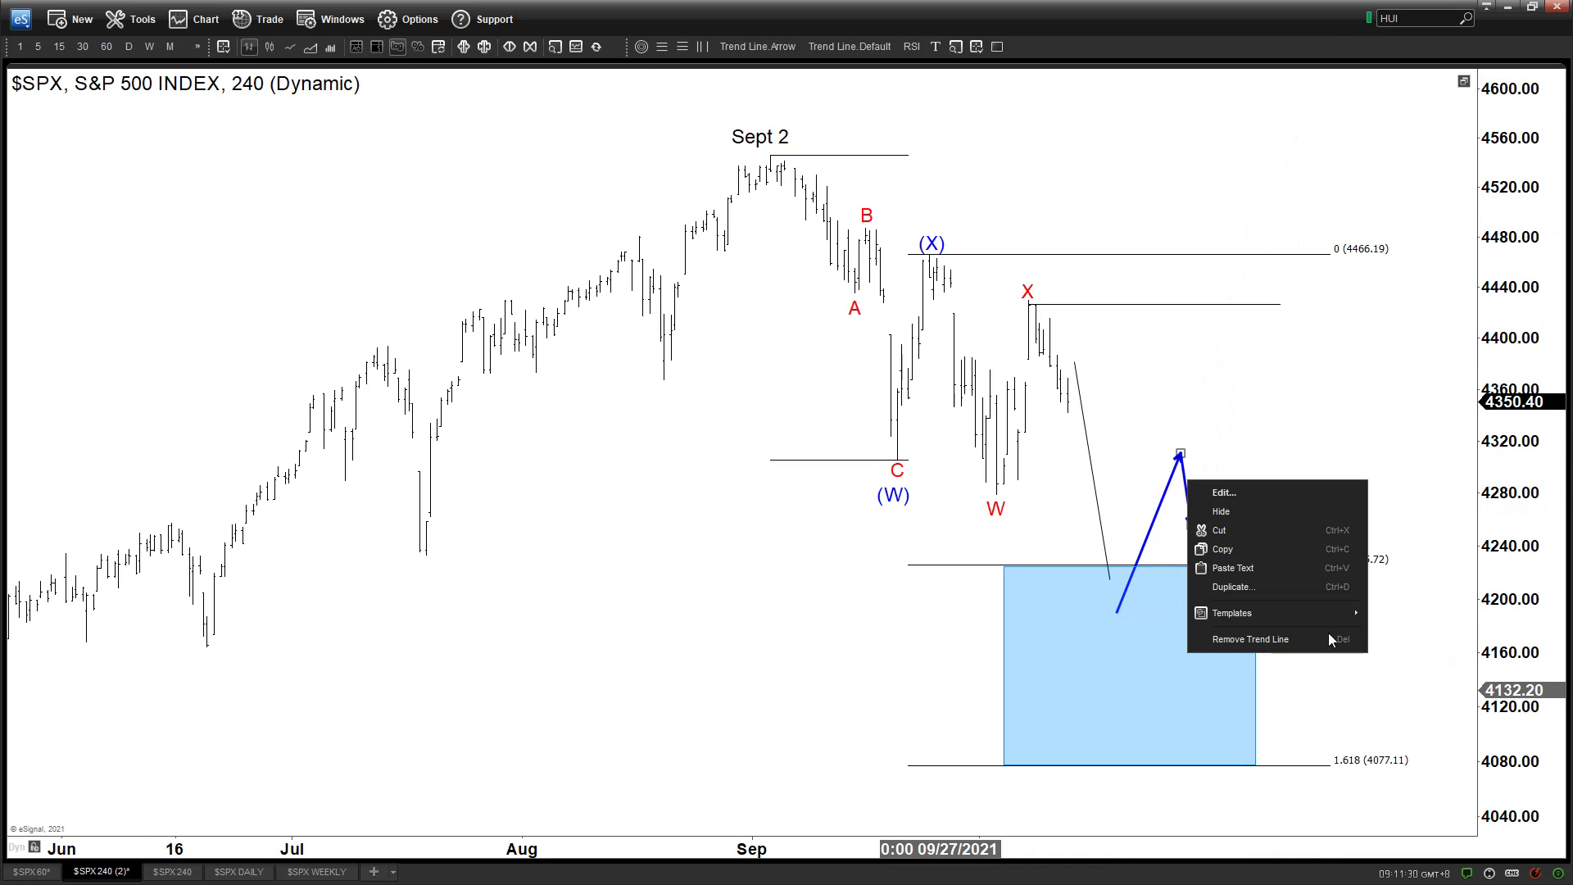
pyautogui.click(1251, 639)
pyautogui.rightClick(1161, 508)
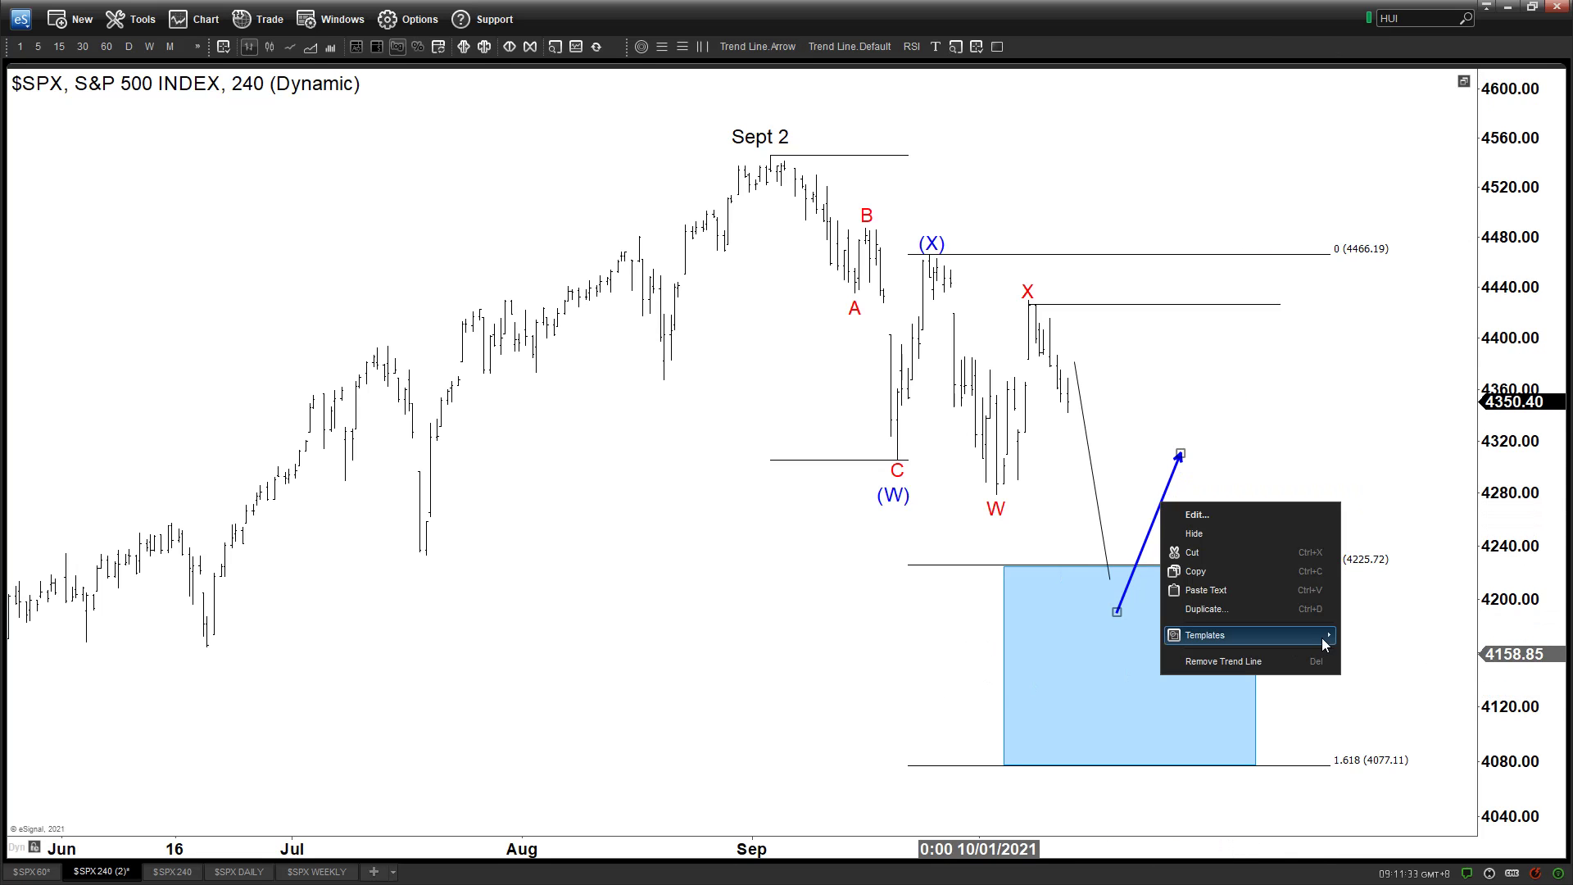
pyautogui.click(1278, 657)
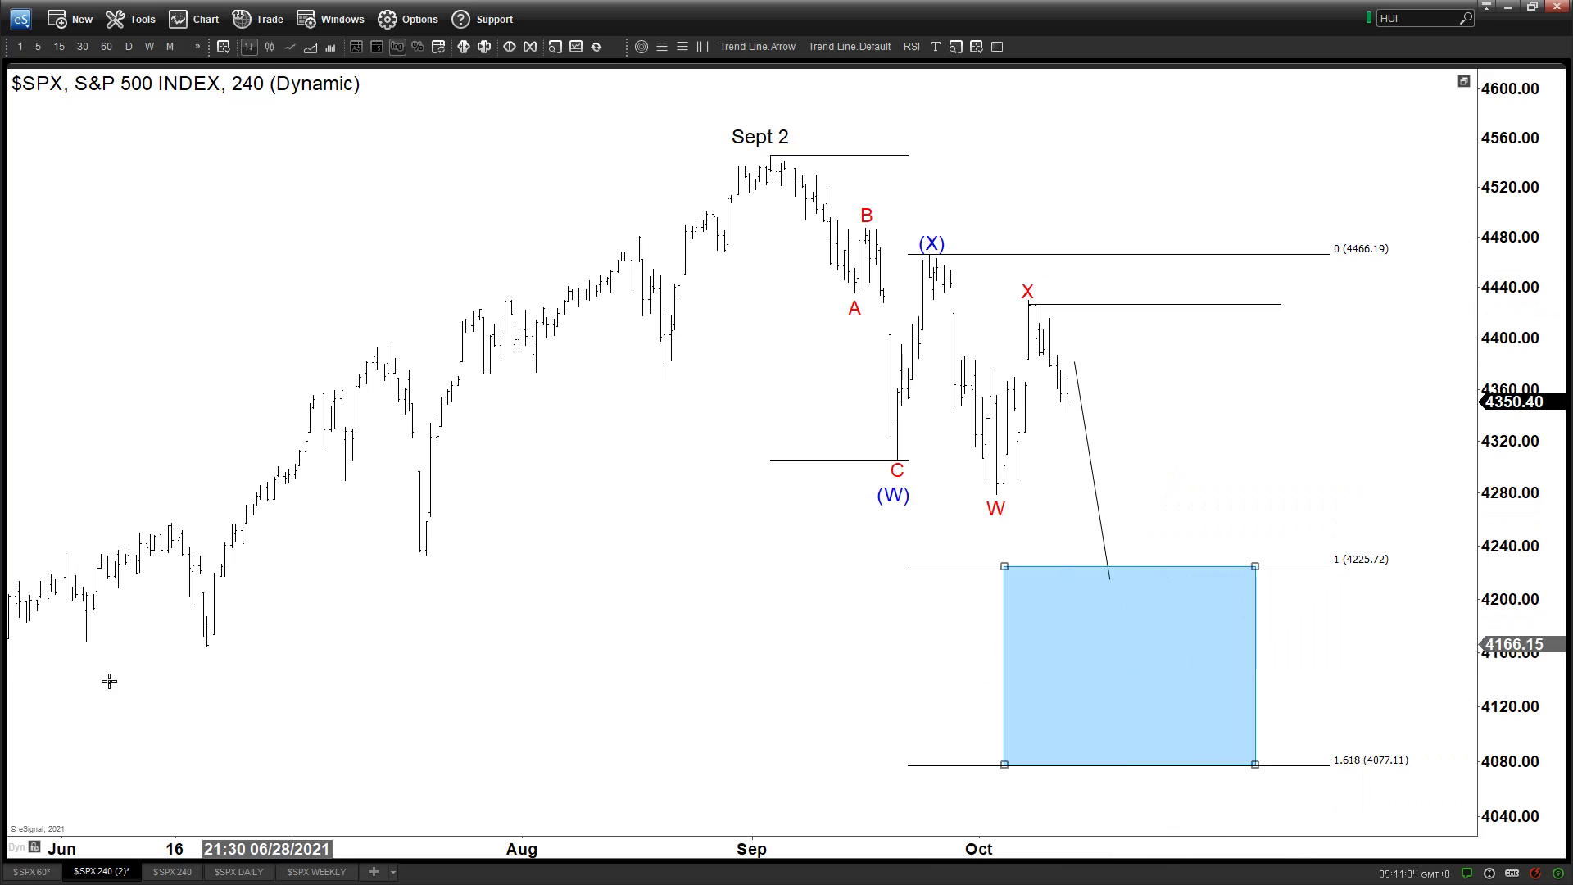
pyautogui.click(30, 871)
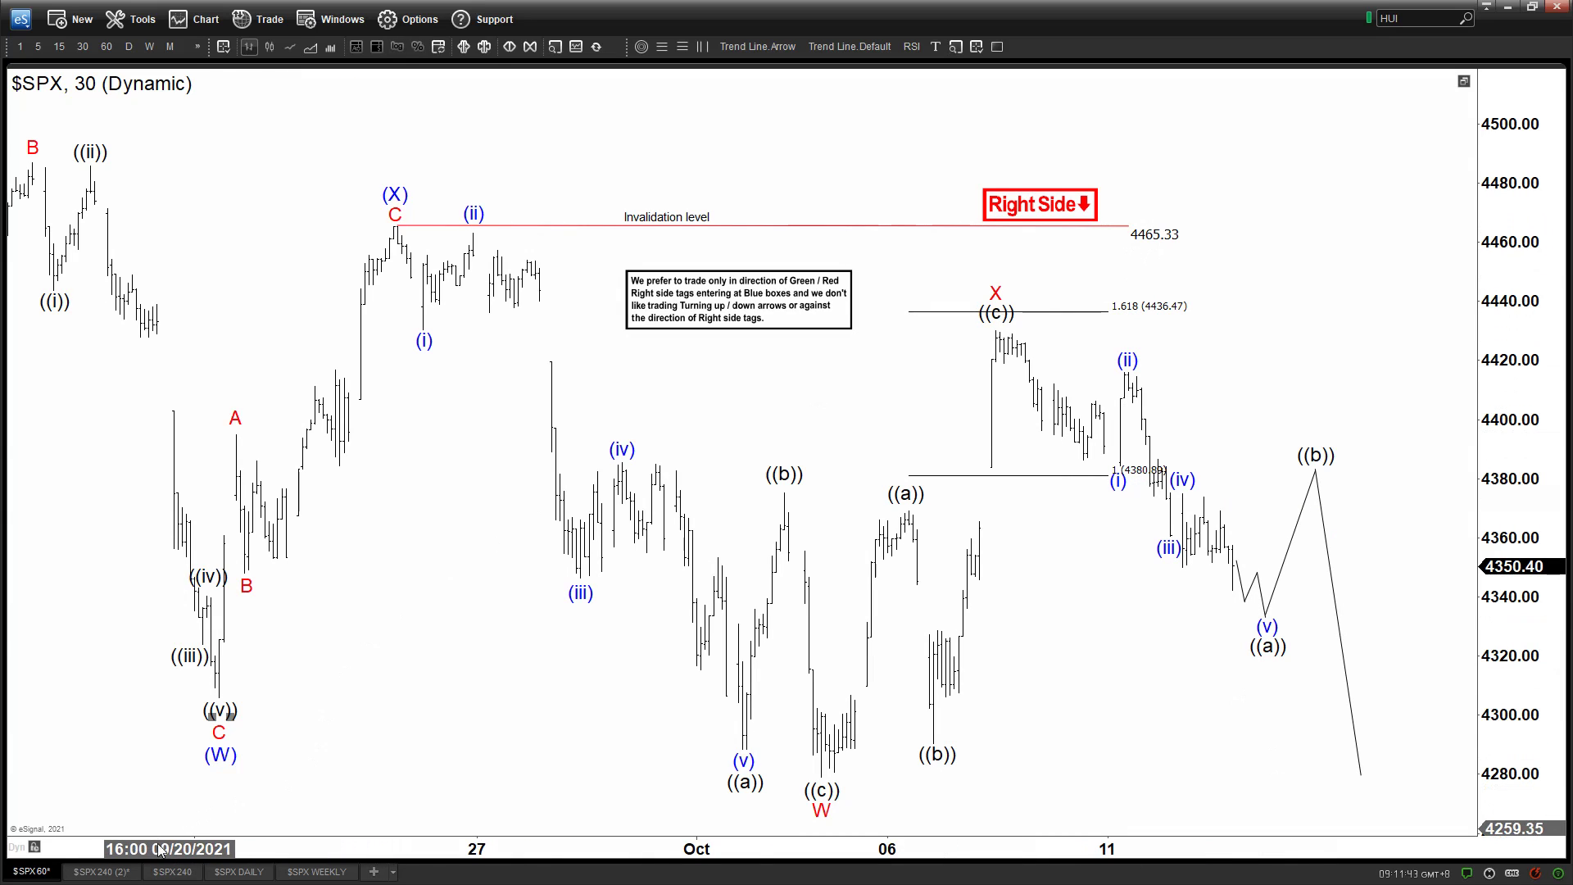
pyautogui.click(123, 873)
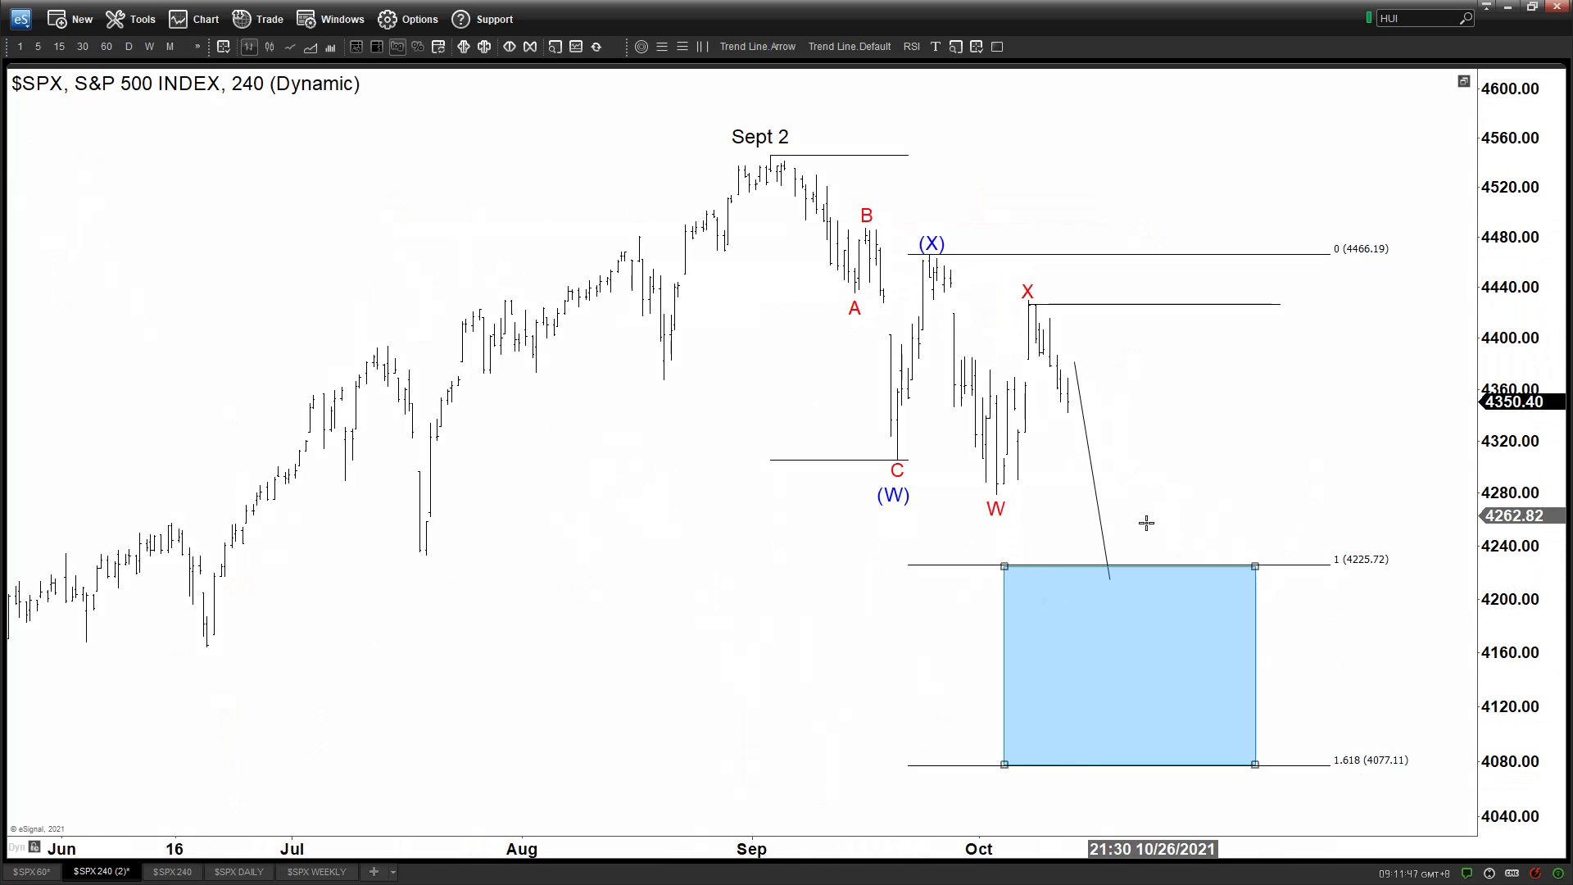
# Draw a blue arrow up from the last bar, add a (Y) label, and extend the arrow tip.
pyautogui.click(758, 47)
pyautogui.moveTo(1079, 390); pyautogui.dragTo(1134, 199)
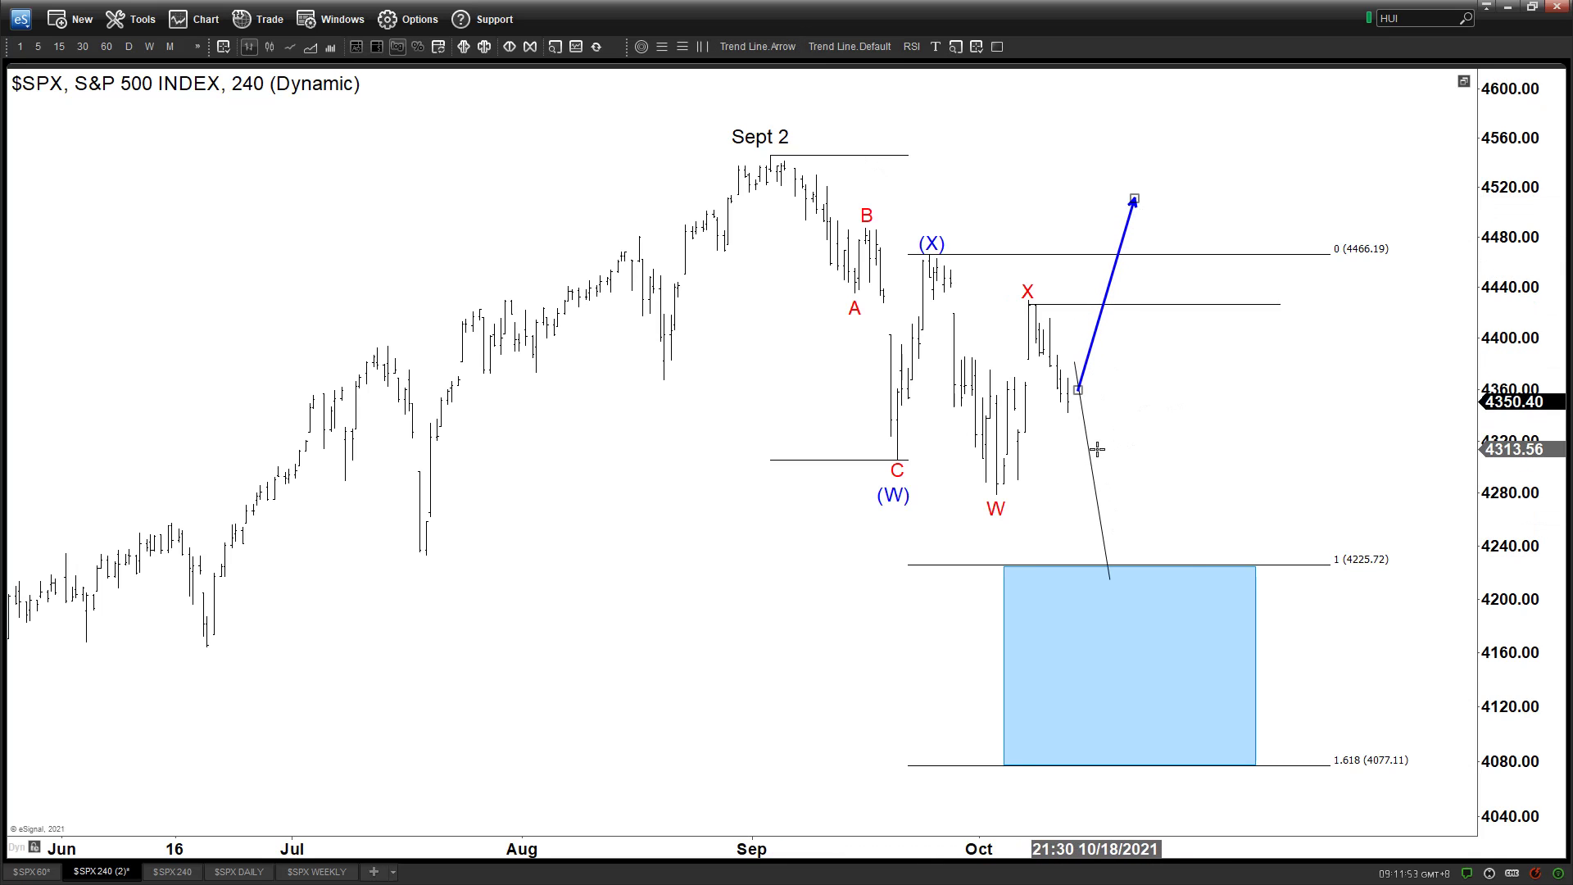
pyautogui.moveTo(932, 243); pyautogui.dragTo(1005, 510)
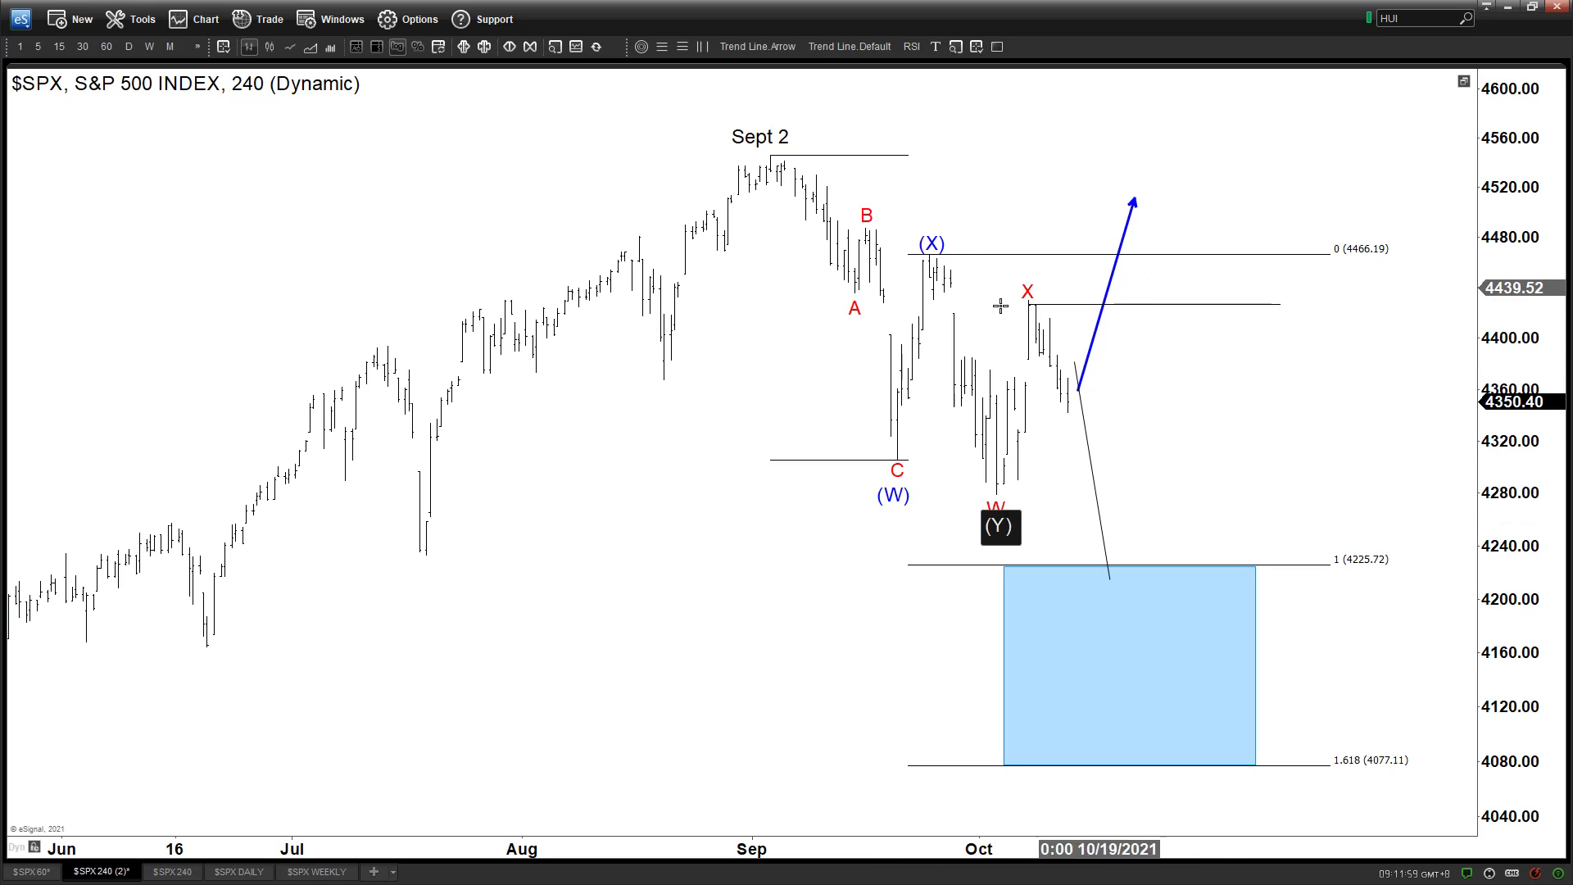
pyautogui.moveTo(1131, 198); pyautogui.dragTo(1130, 235)
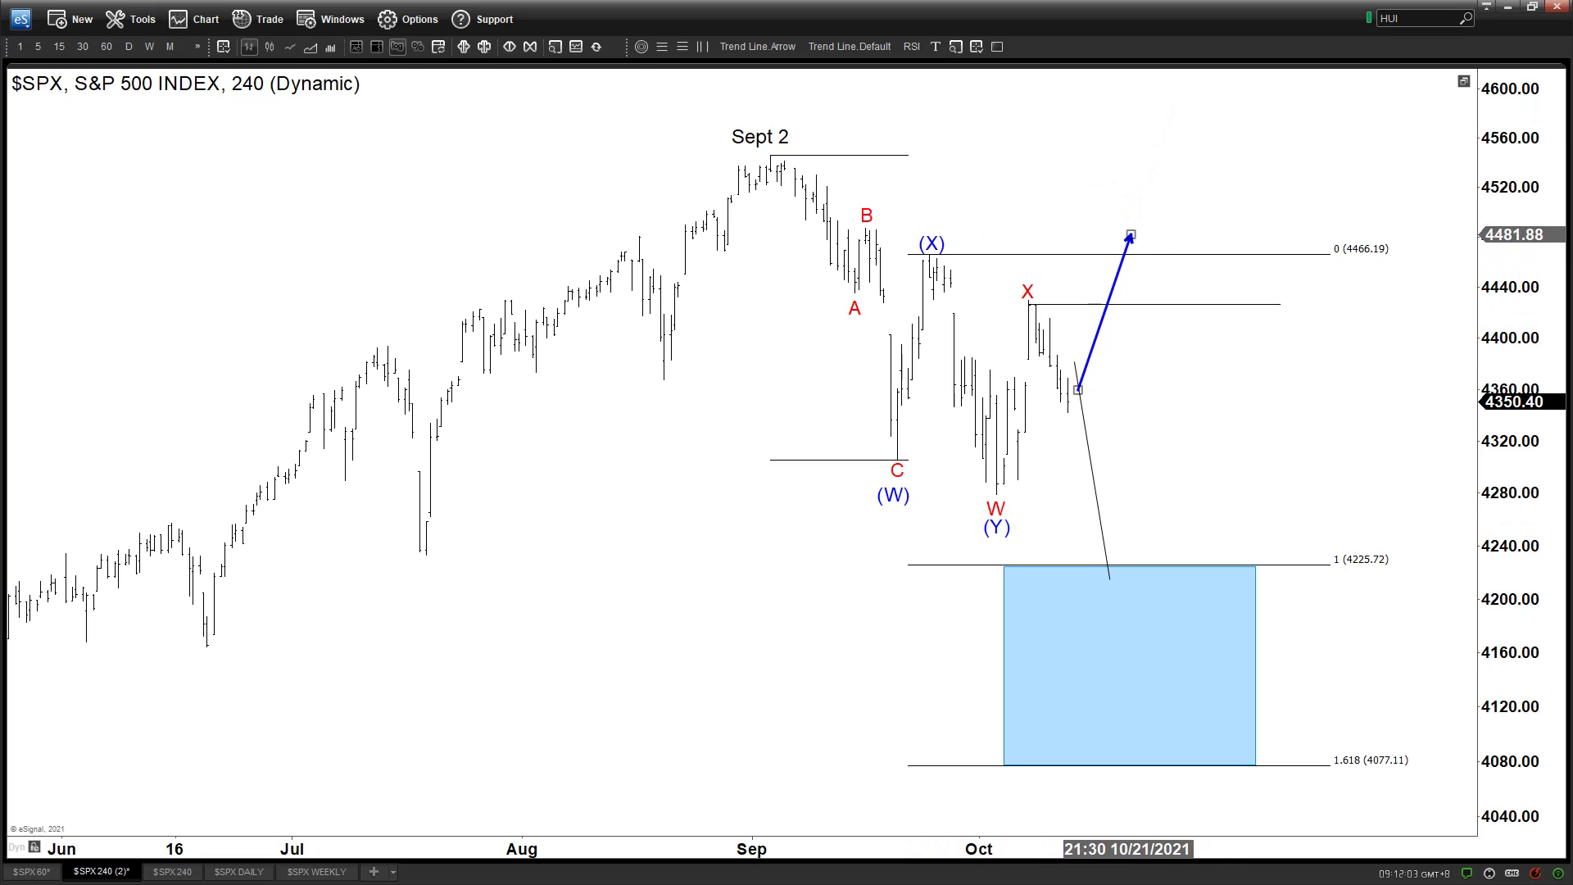
# Move (Y) left of the box, (W) under W, (X) to the arrow tip; discard a trial down arrow.
pyautogui.moveTo(996, 528); pyautogui.dragTo(794, 563)
pyautogui.moveTo(894, 494); pyautogui.dragTo(1004, 531)
pyautogui.moveTo(931, 241)
pyautogui.mouseDown()
pyautogui.moveTo(1082, 213)
pyautogui.moveTo(1180, 459)
pyautogui.mouseUp()
pyautogui.press('a')
pyautogui.moveTo(1192, 533); pyautogui.dragTo(1197, 562)
pyautogui.press('Delete')
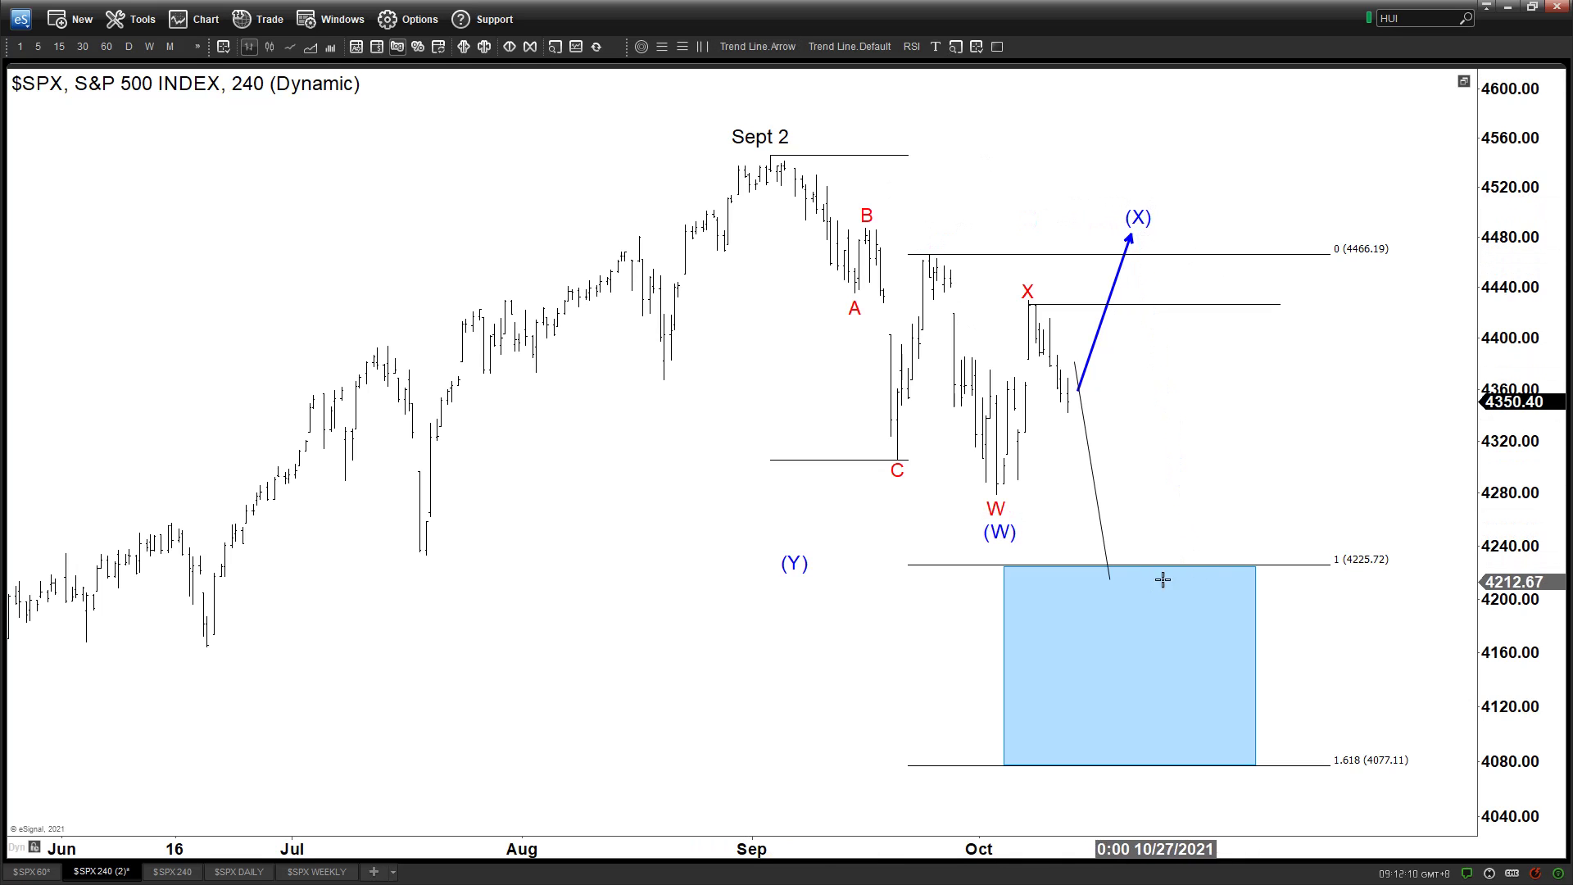
# Remove the Fibonacci extension lines, the blue target box and the blue arrow.
pyautogui.rightClick(1313, 571)
pyautogui.click(1376, 710)
pyautogui.click(1151, 571)
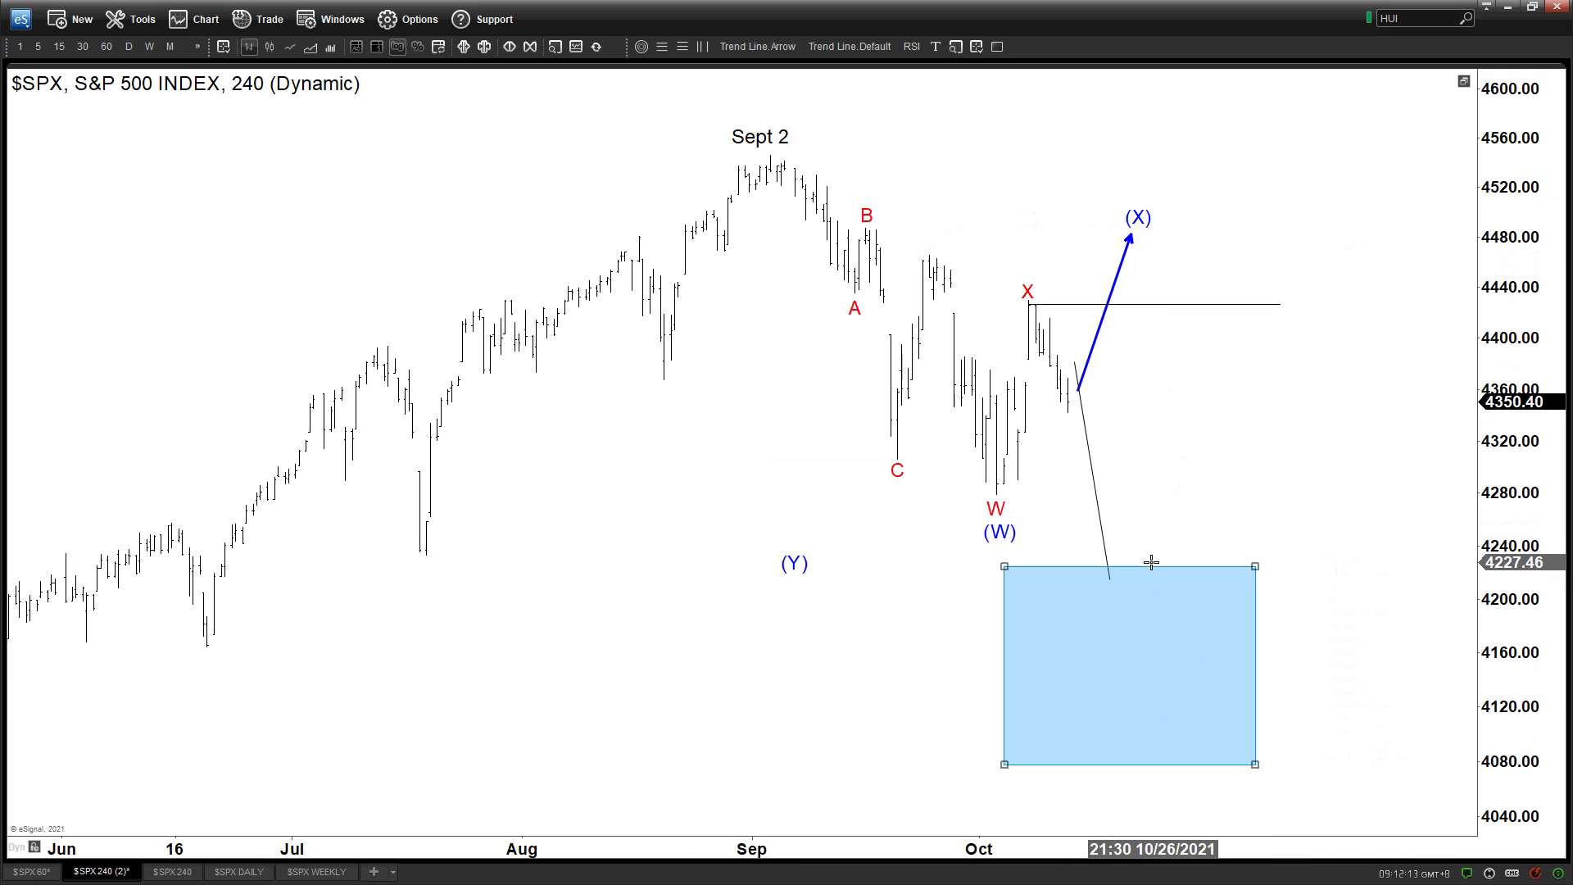
pyautogui.rightClick(1150, 571)
pyautogui.click(1166, 729)
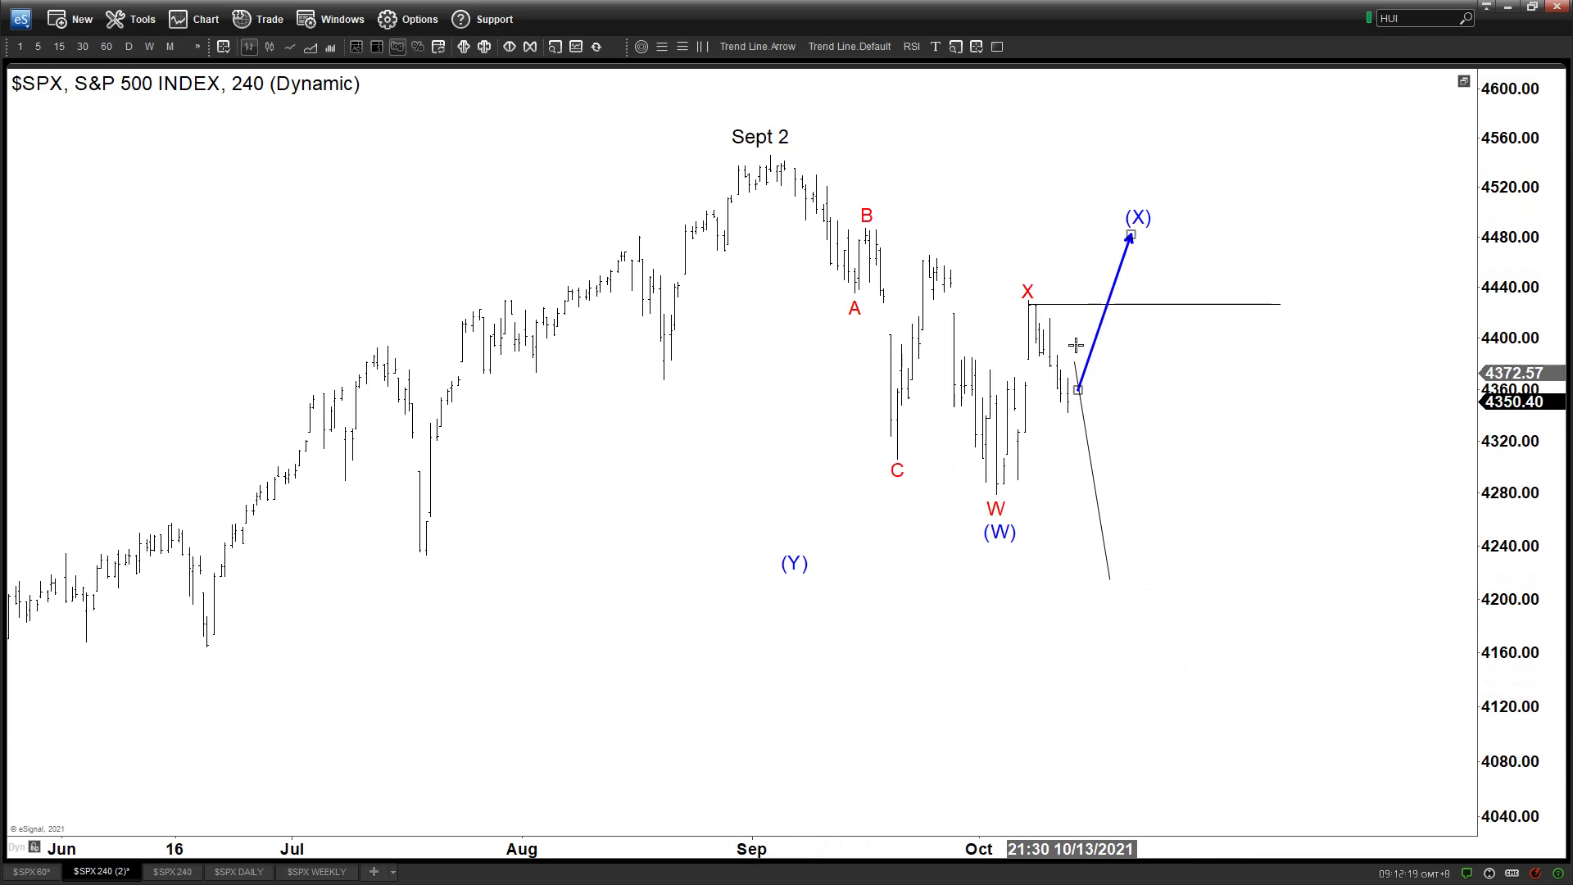
pyautogui.rightClick(1123, 275)
pyautogui.click(1163, 431)
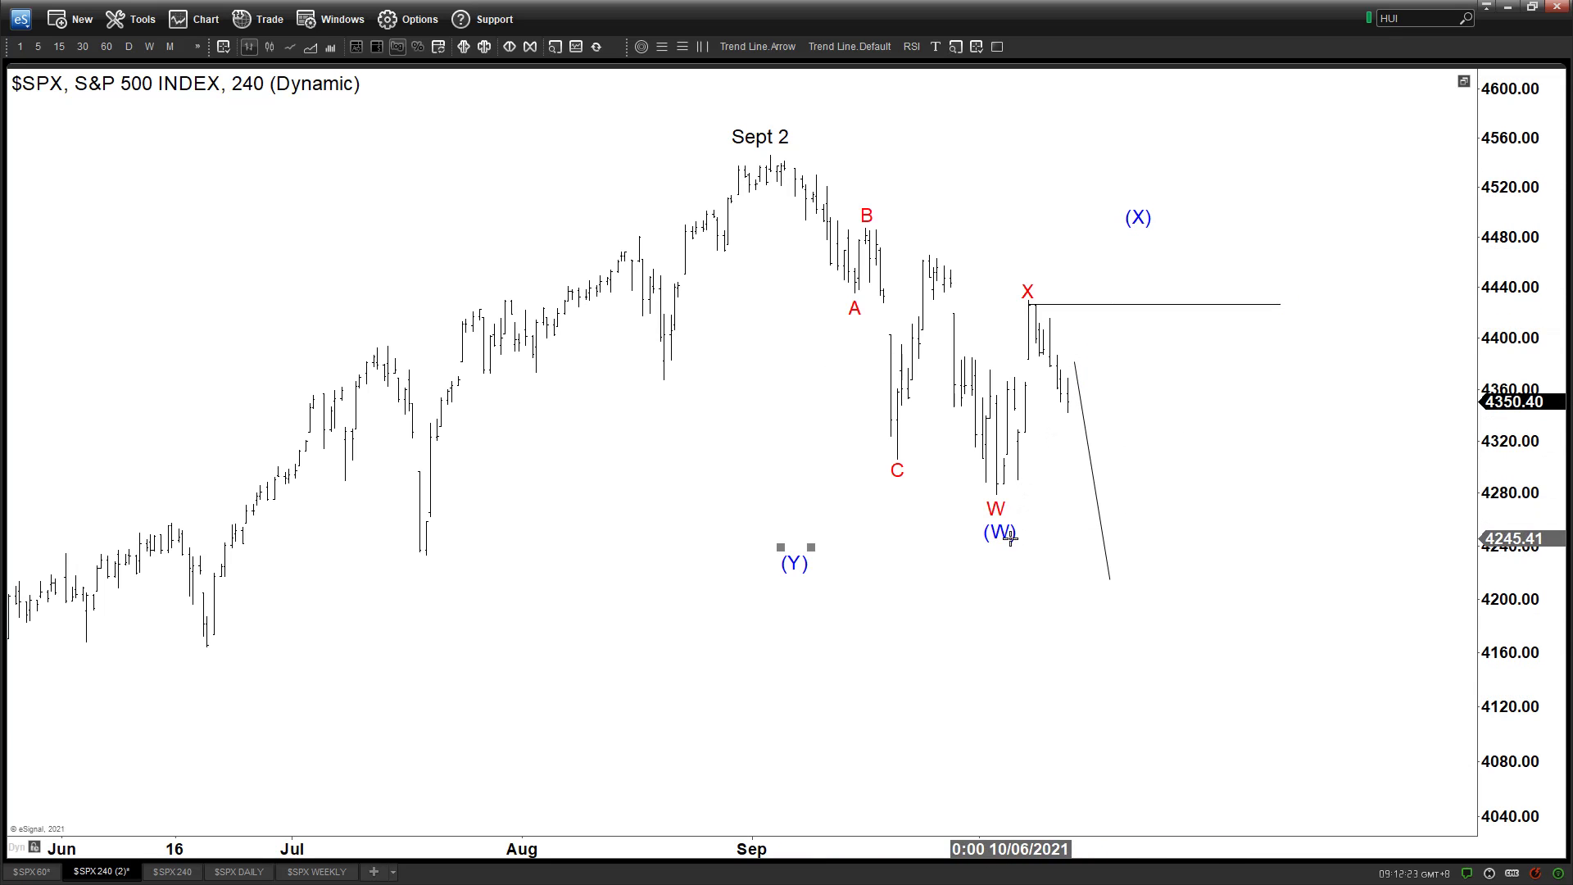
# Move (W) back beside C and (X) above the late-September high, then delete (Y).
pyautogui.moveTo(1000, 532); pyautogui.dragTo(897, 494)
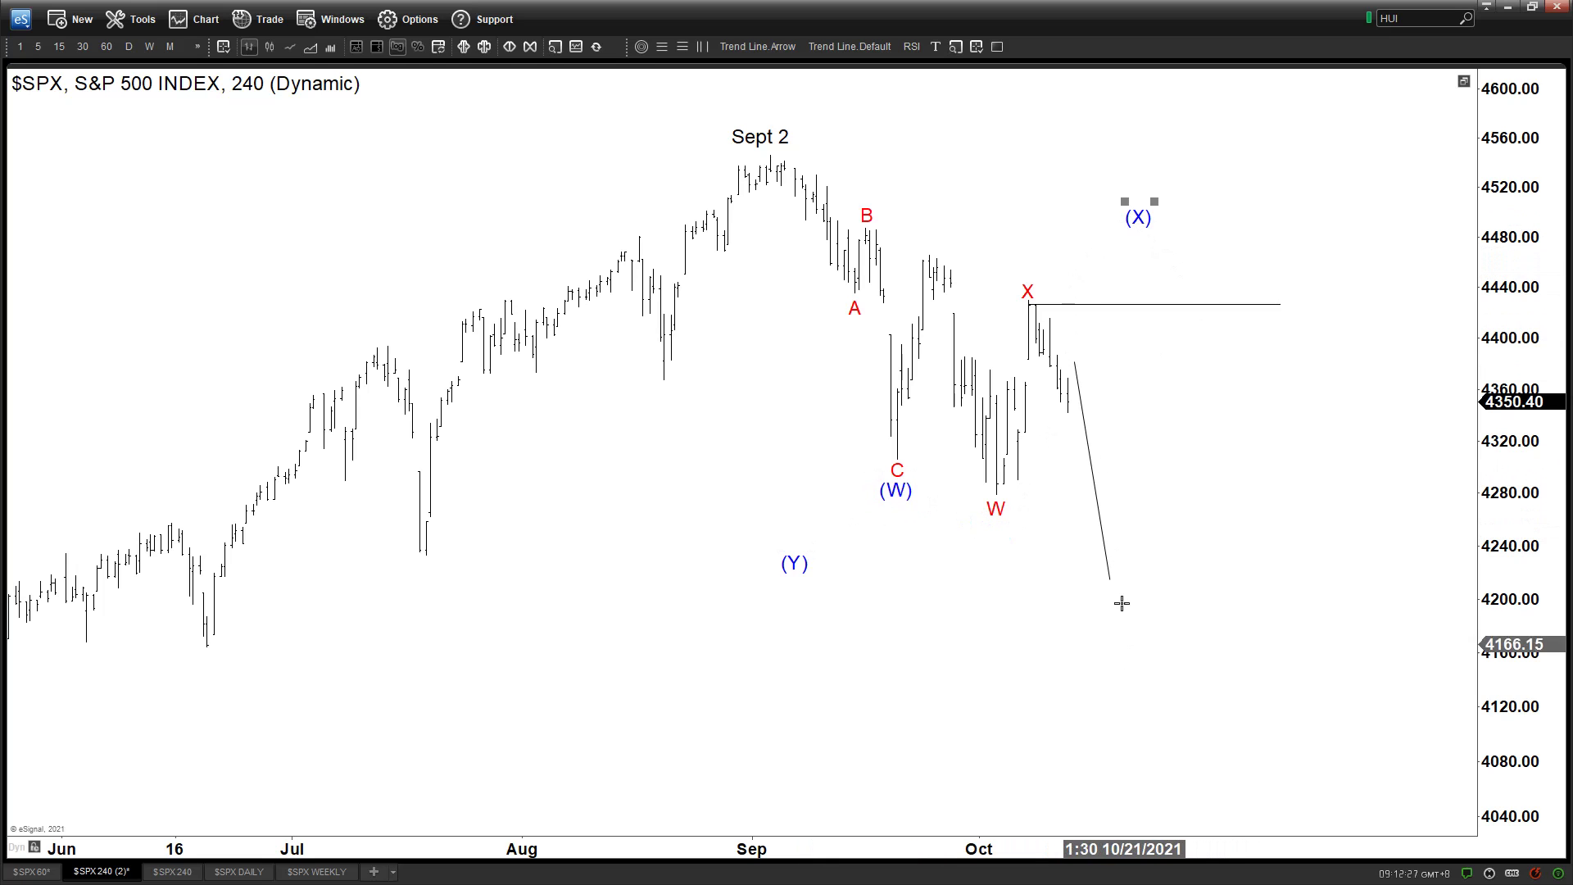
pyautogui.moveTo(1150, 217); pyautogui.dragTo(961, 210)
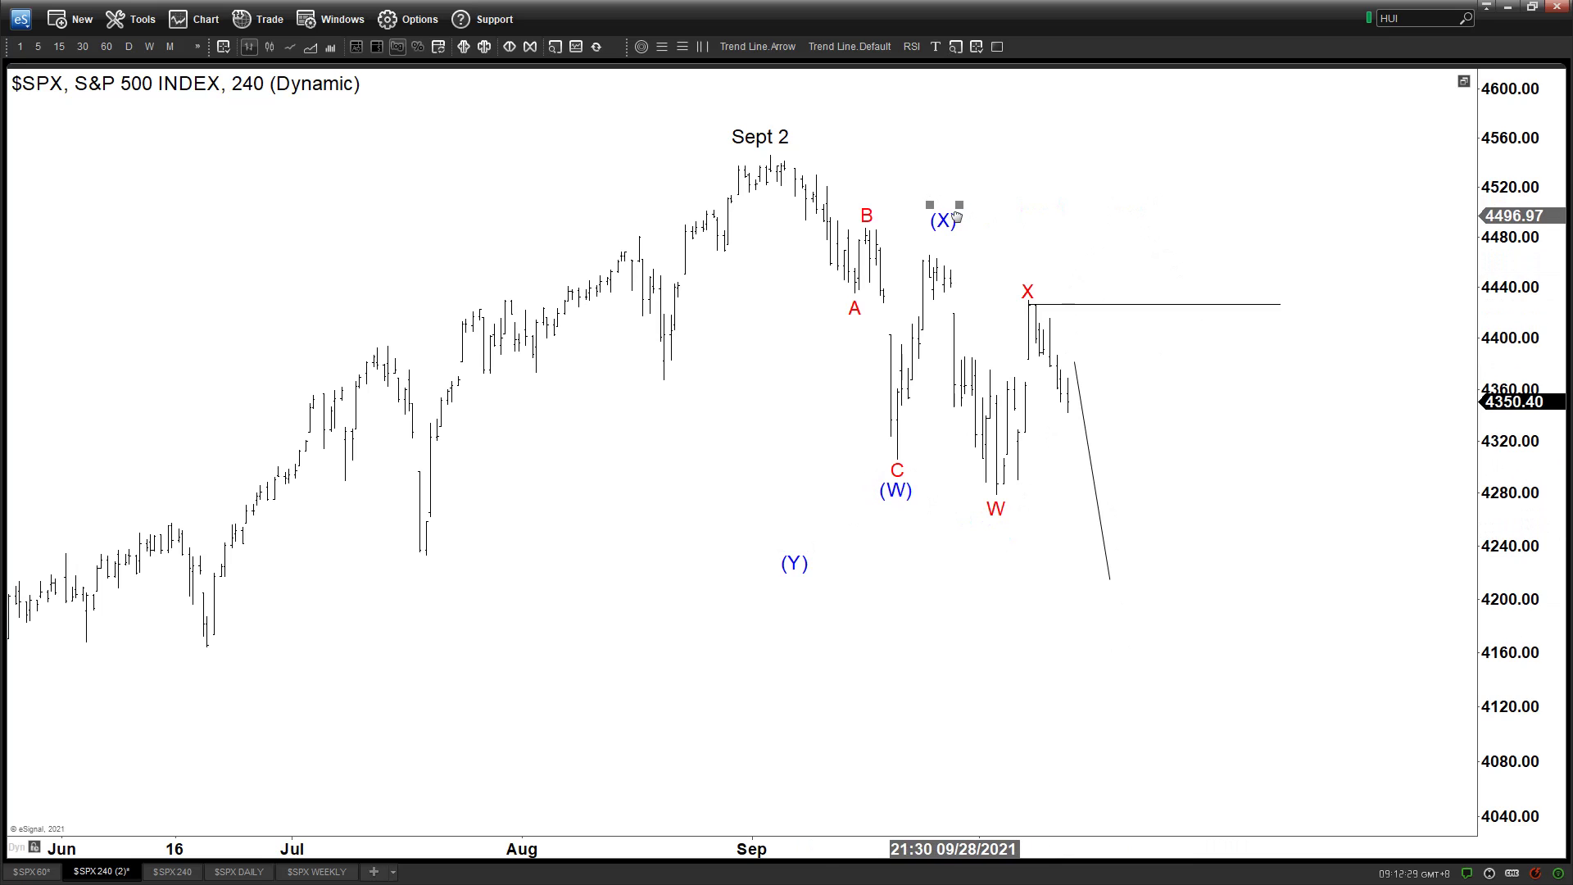
pyautogui.moveTo(943, 238); pyautogui.dragTo(942, 241)
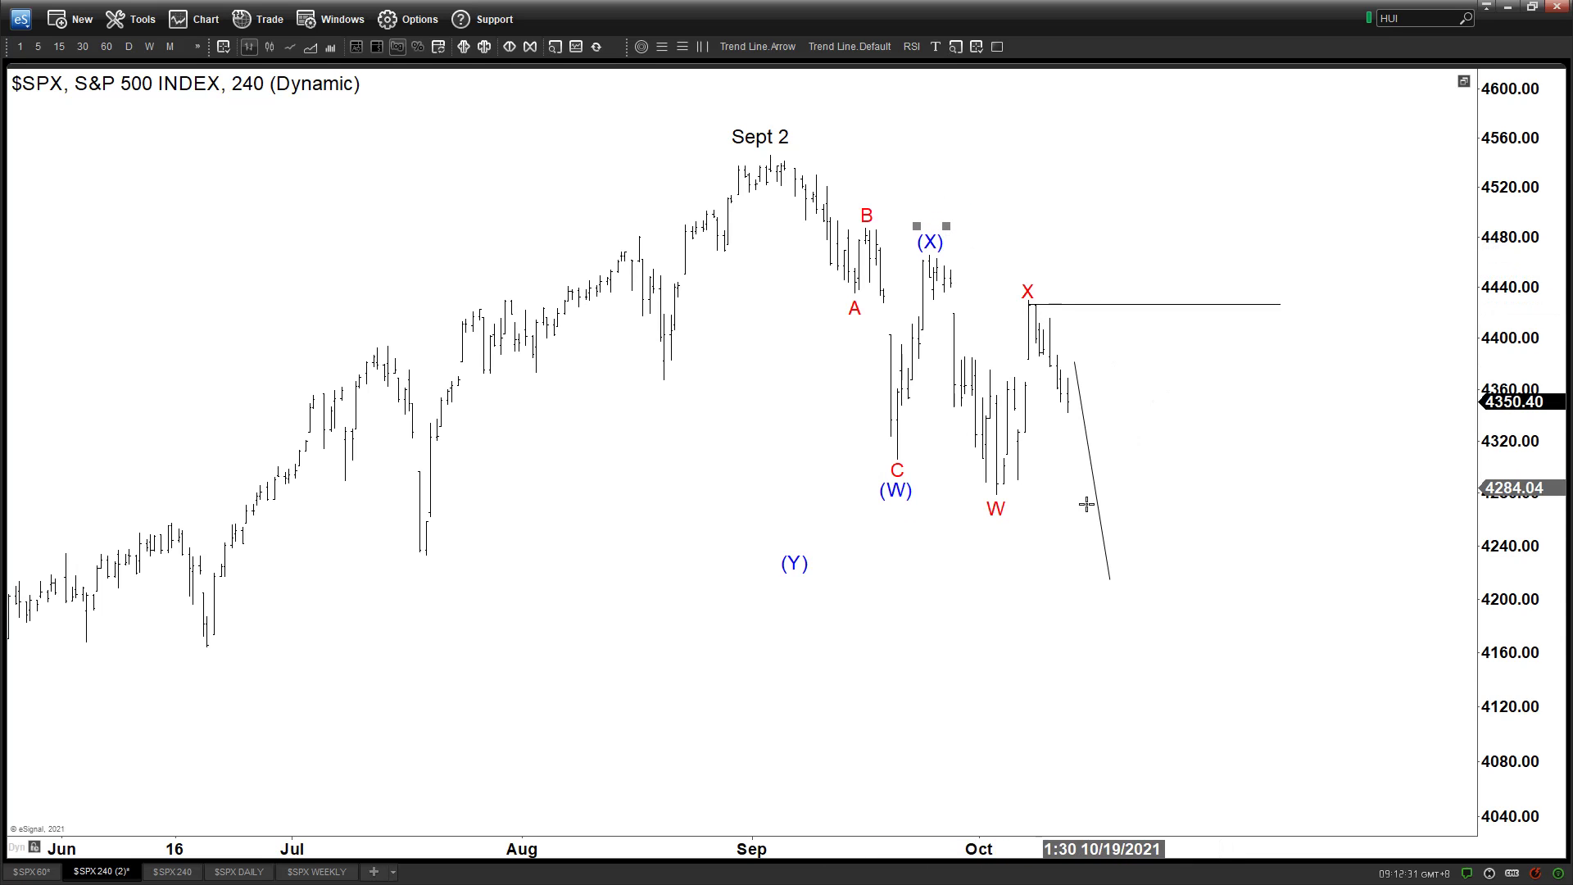
pyautogui.rightClick(795, 567)
pyautogui.click(821, 737)
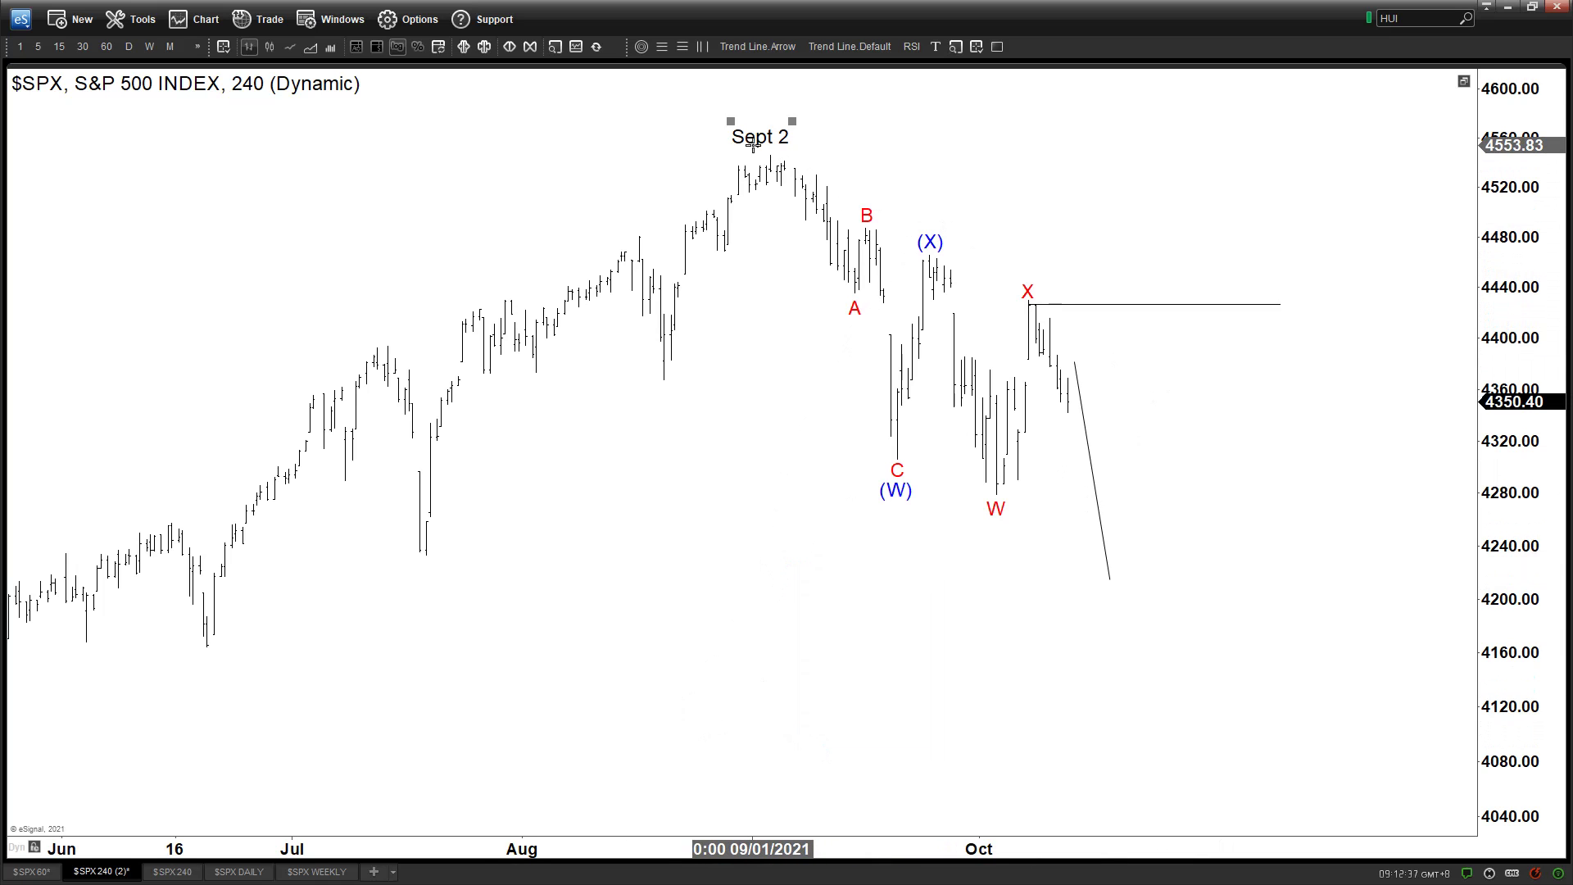
# Flip between the SPX 30-minute and 240 charts, ending on the 30-minute wave chart.
pyautogui.moveTo(752, 144); pyautogui.dragTo(760, 145)
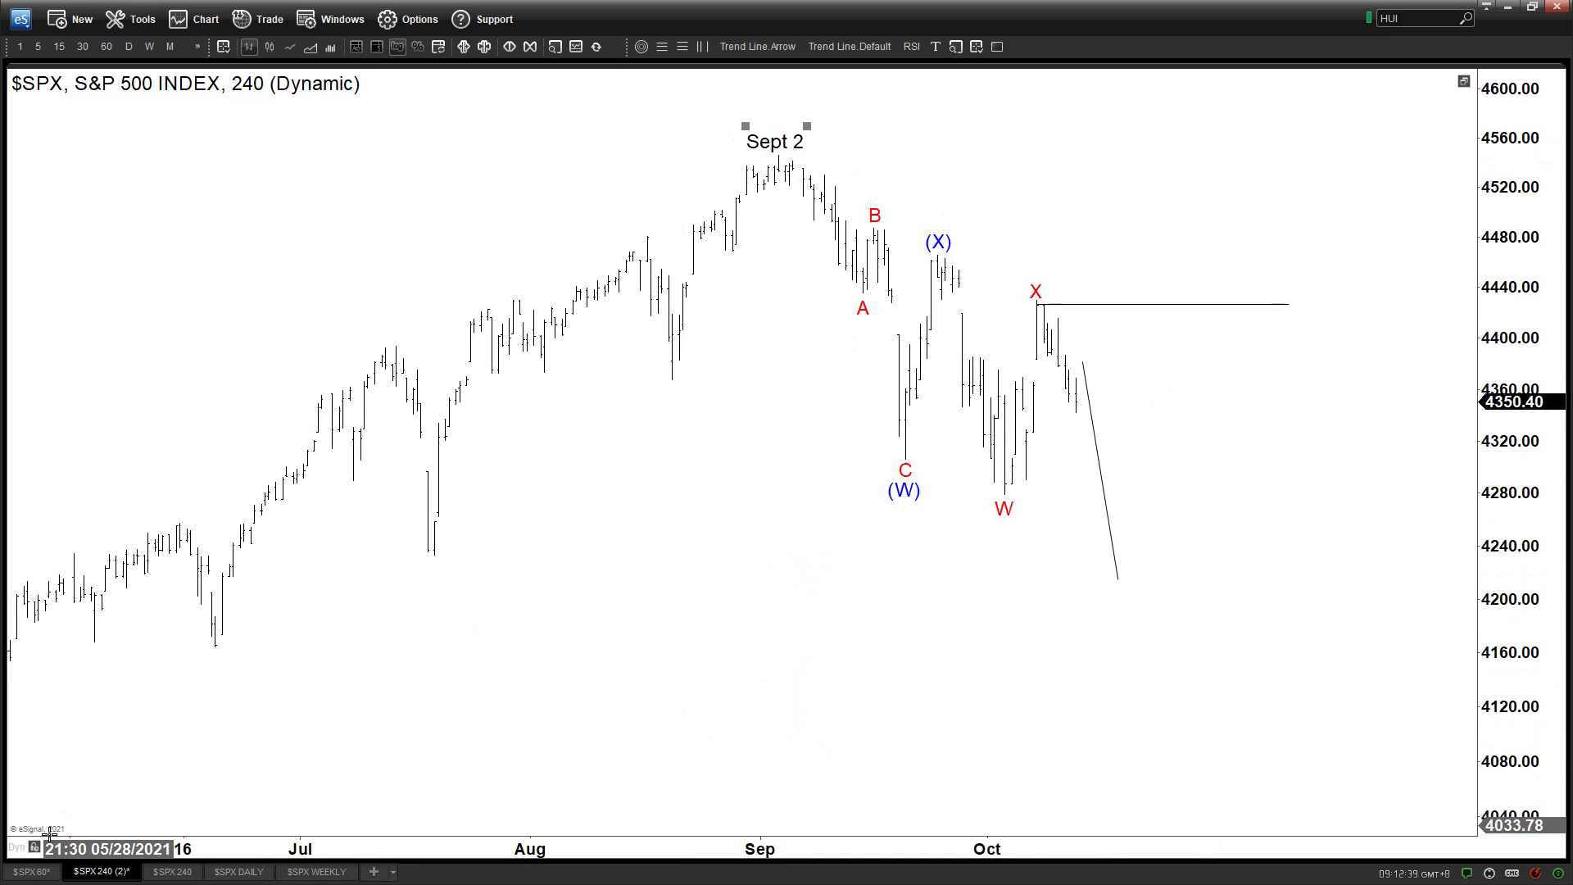
pyautogui.click(22, 875)
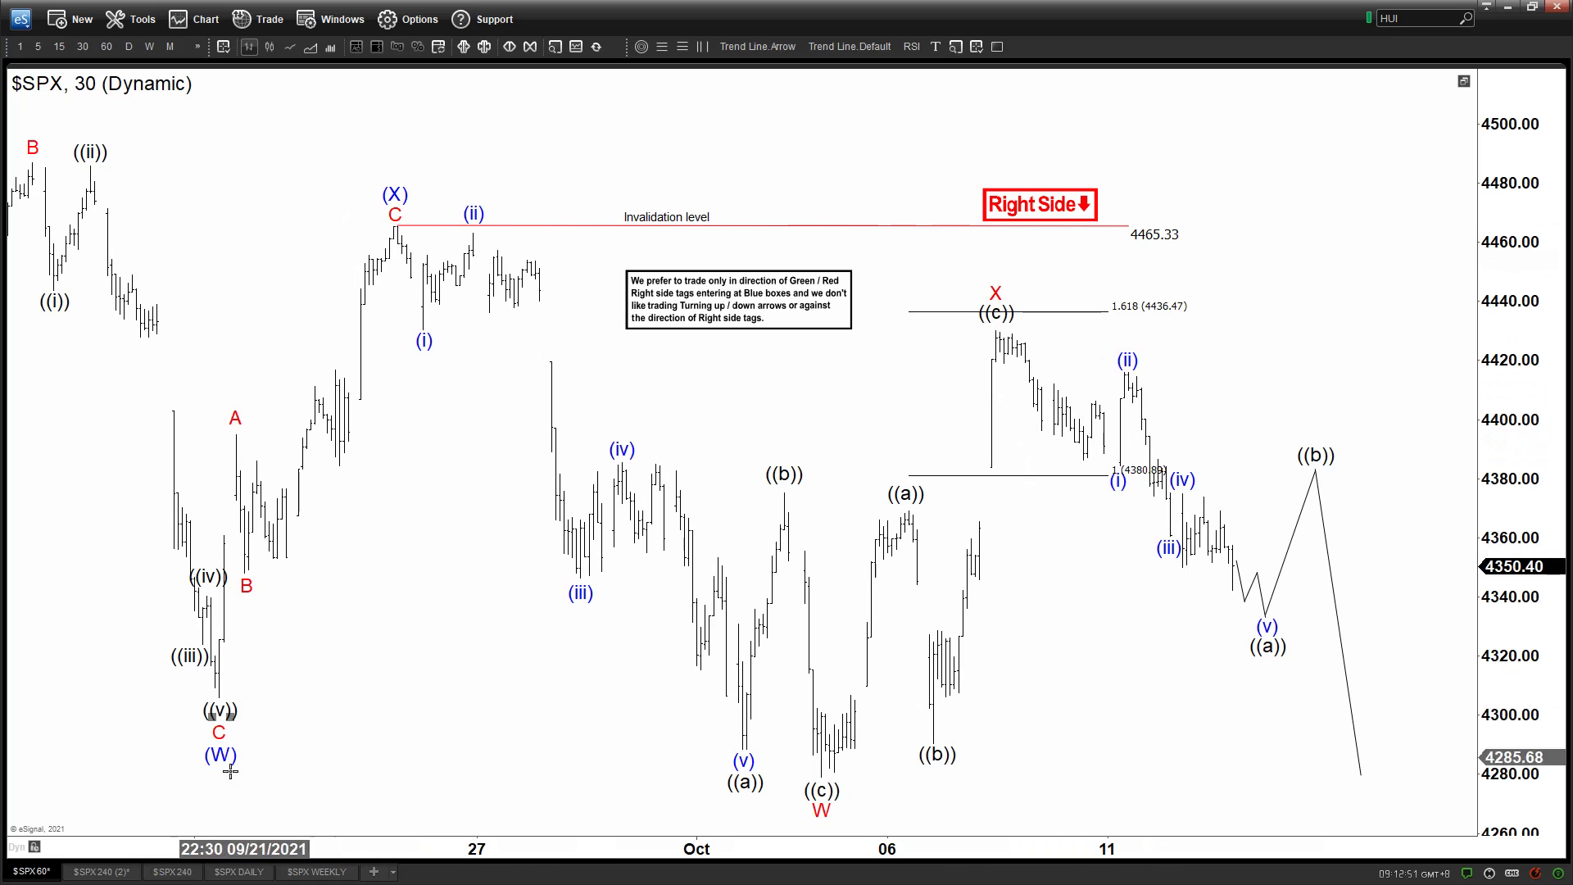
pyautogui.click(101, 871)
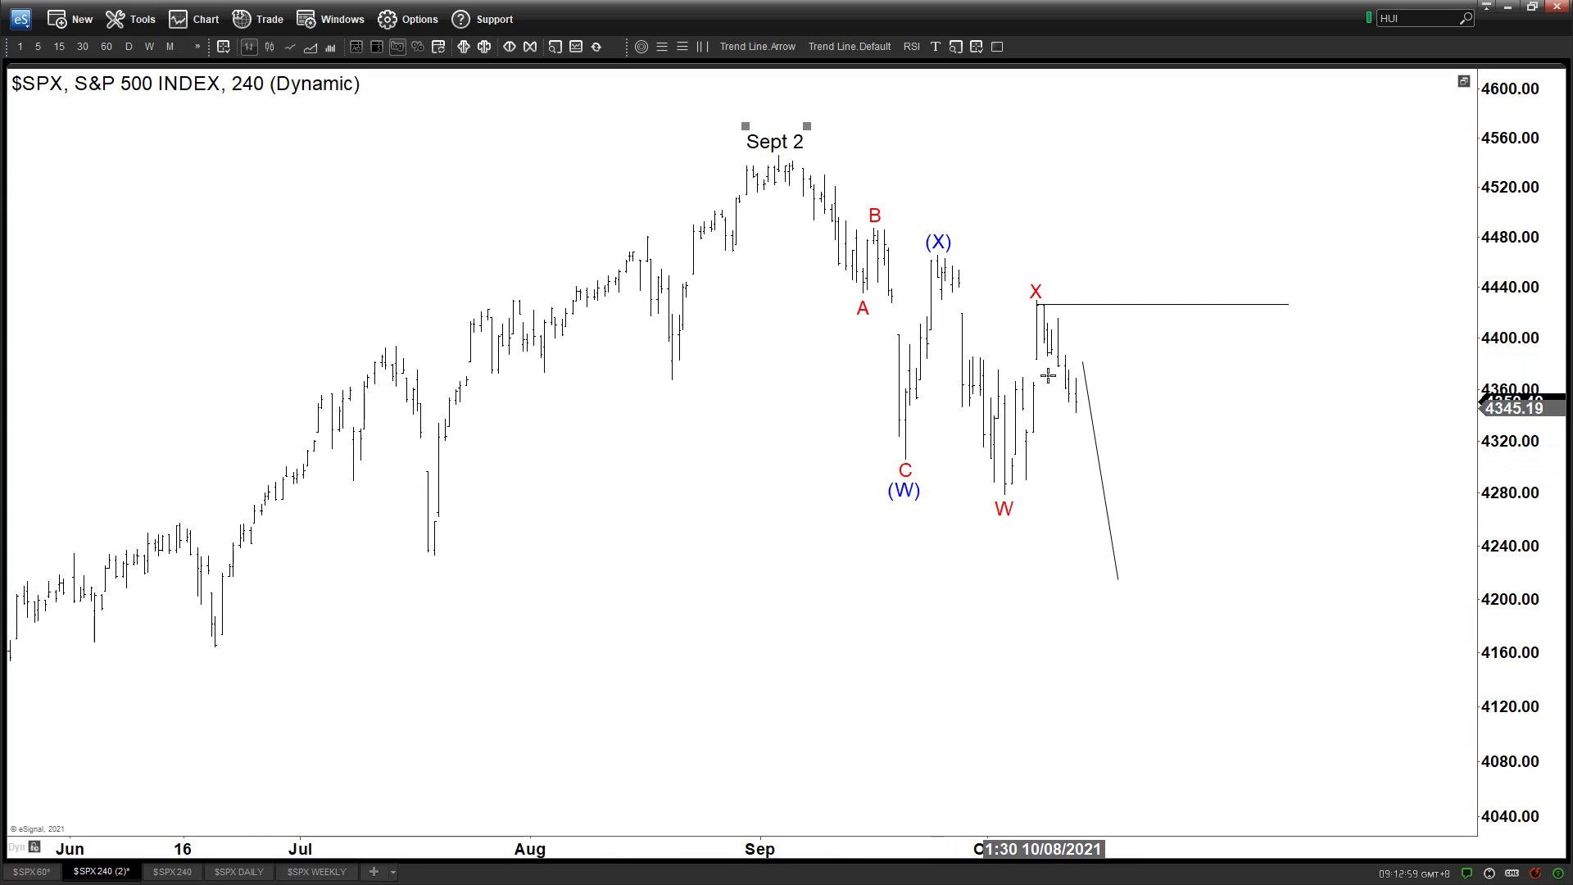
pyautogui.click(57, 870)
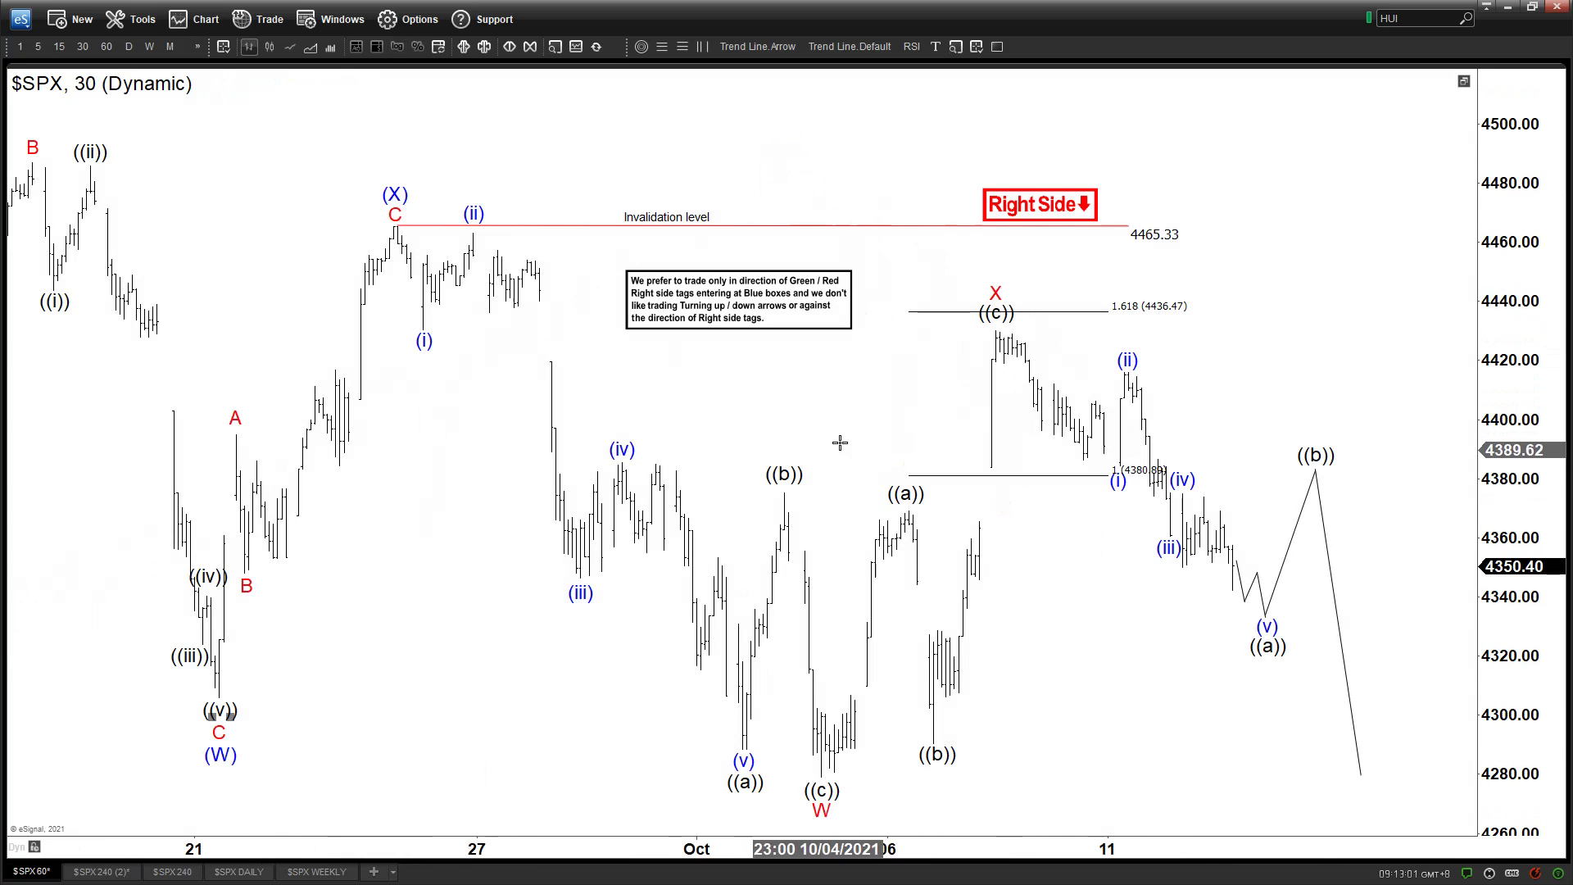